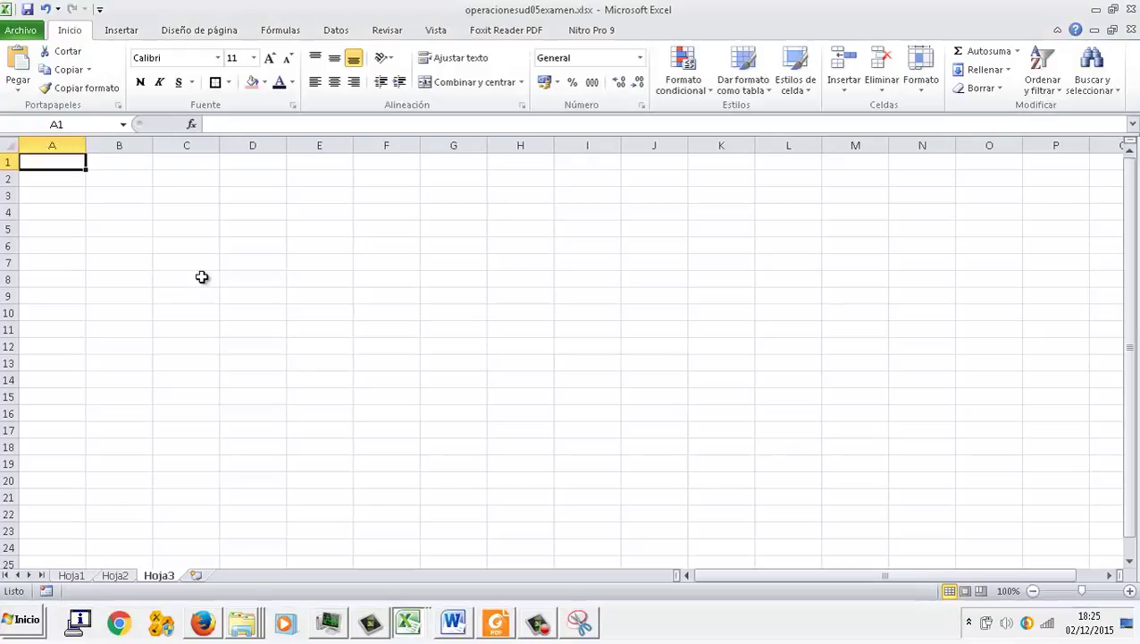
Show the Plantillas disponibles gallery on Excel's New page from the Archivo tab.
left_click(202, 268)
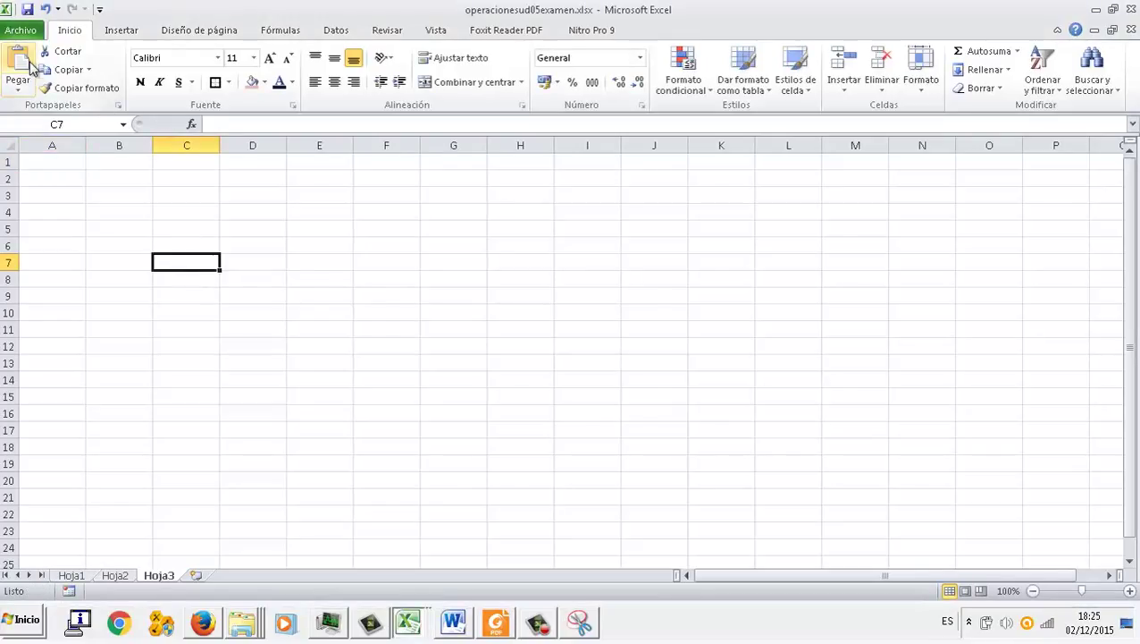
left_click(20, 30)
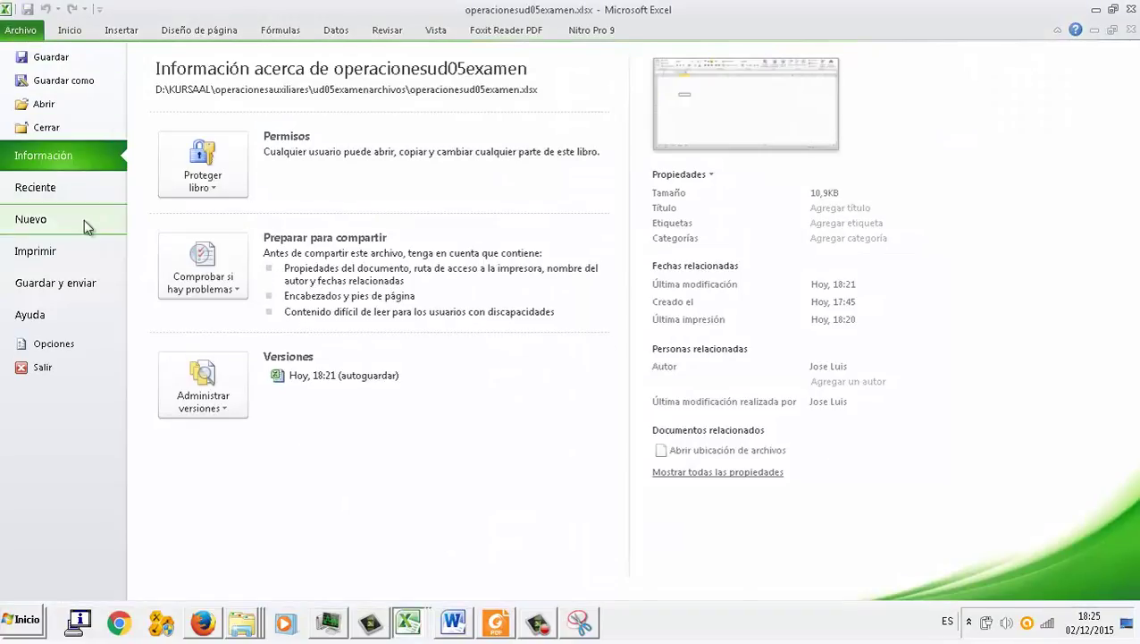
left_click(35, 219)
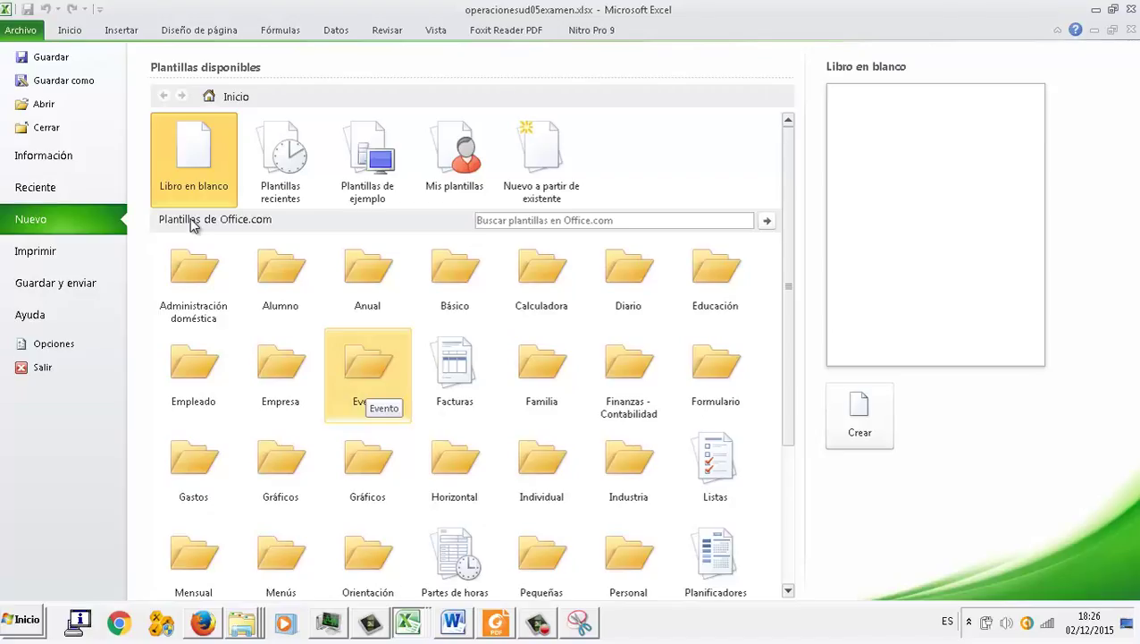
Download the Registro de uso de tarjeta de crédito template from the Finanzas - Contabilidad category.
key("Right")
key("Right")
key("Right")
key("Return")
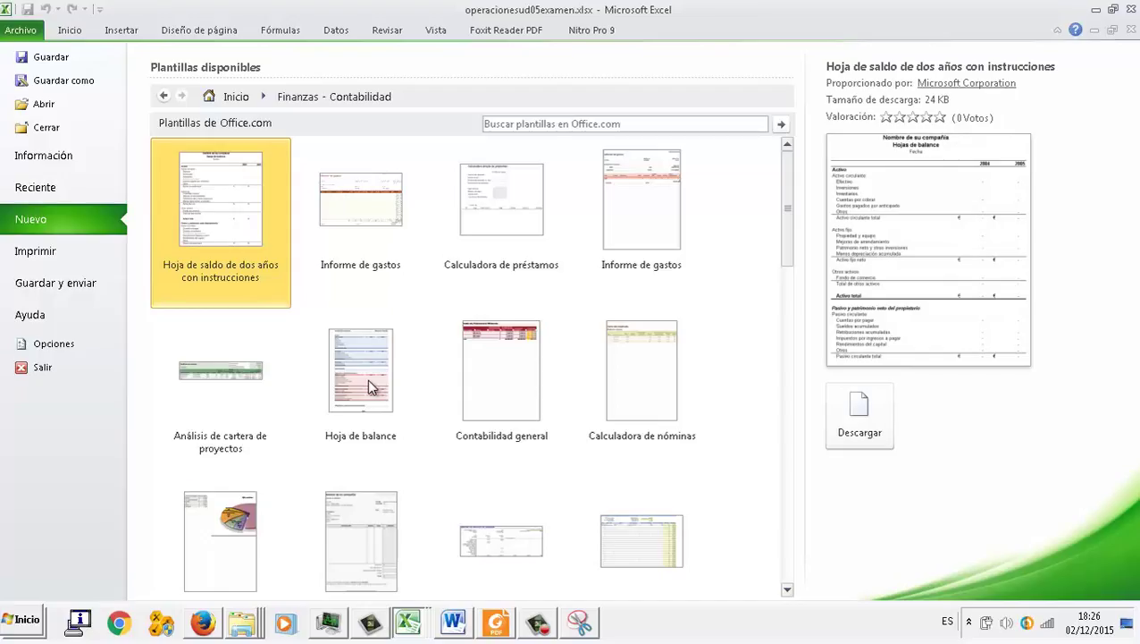
scroll(373, 386, "down", 1)
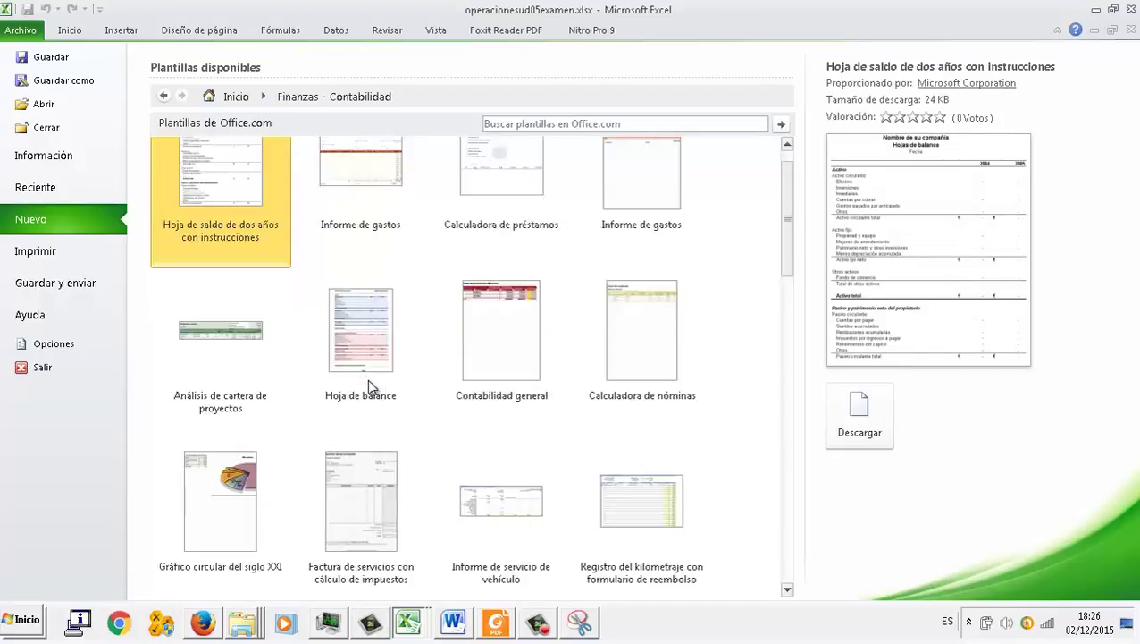
scroll(373, 386, "down", 2)
scroll(372, 386, "down", 1)
scroll(373, 386, "down", 2)
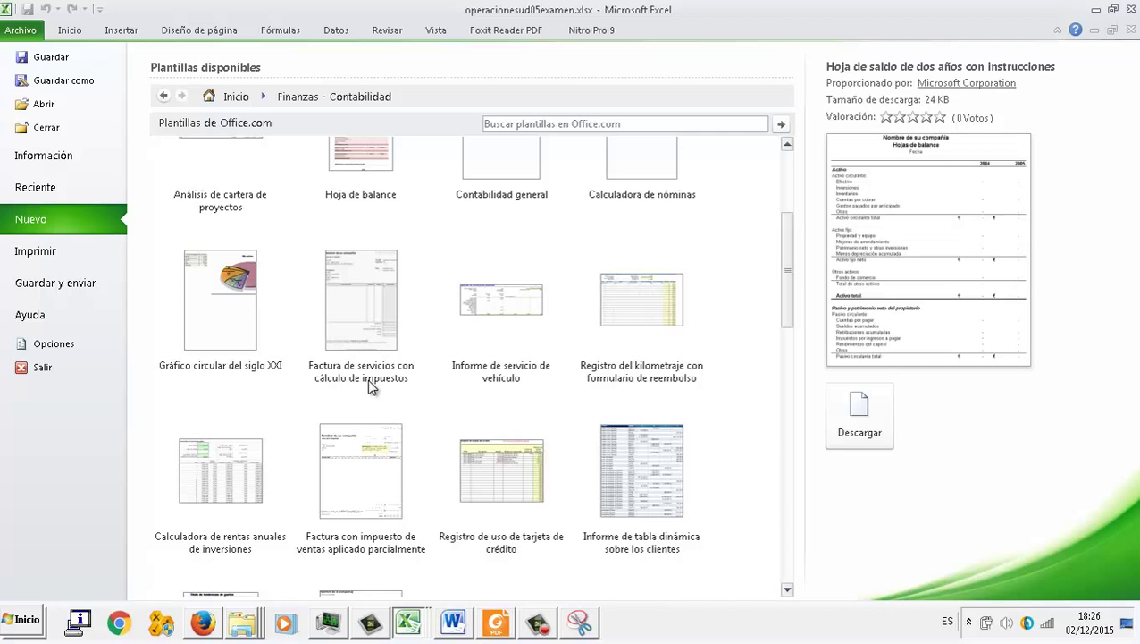
scroll(373, 386, "down", 2)
scroll(373, 387, "down", 1)
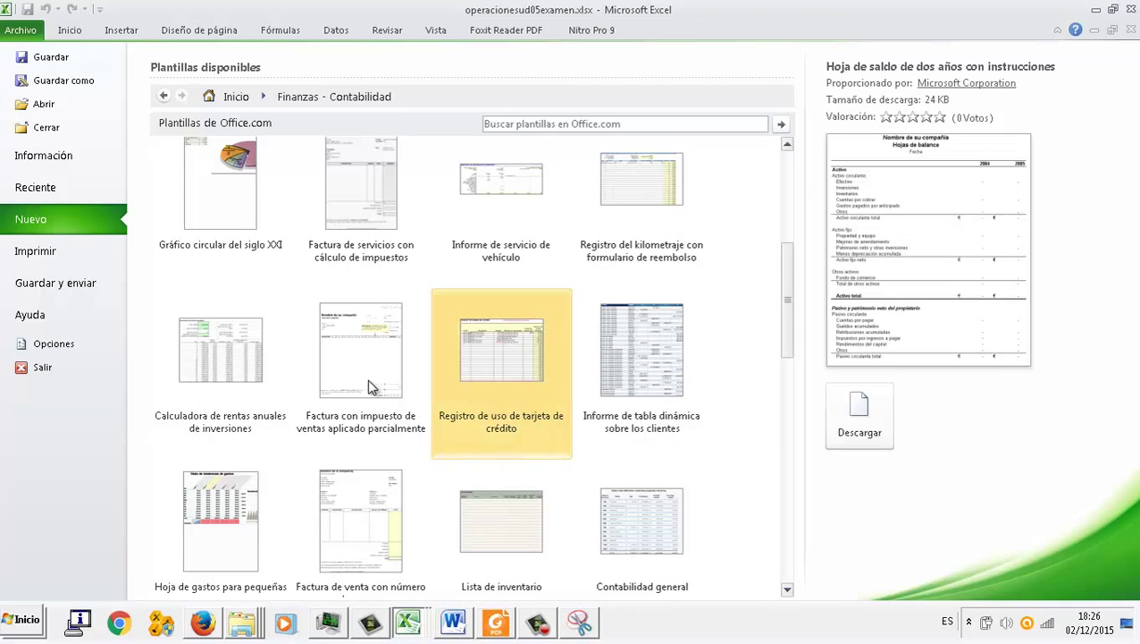
double_click(502, 357)
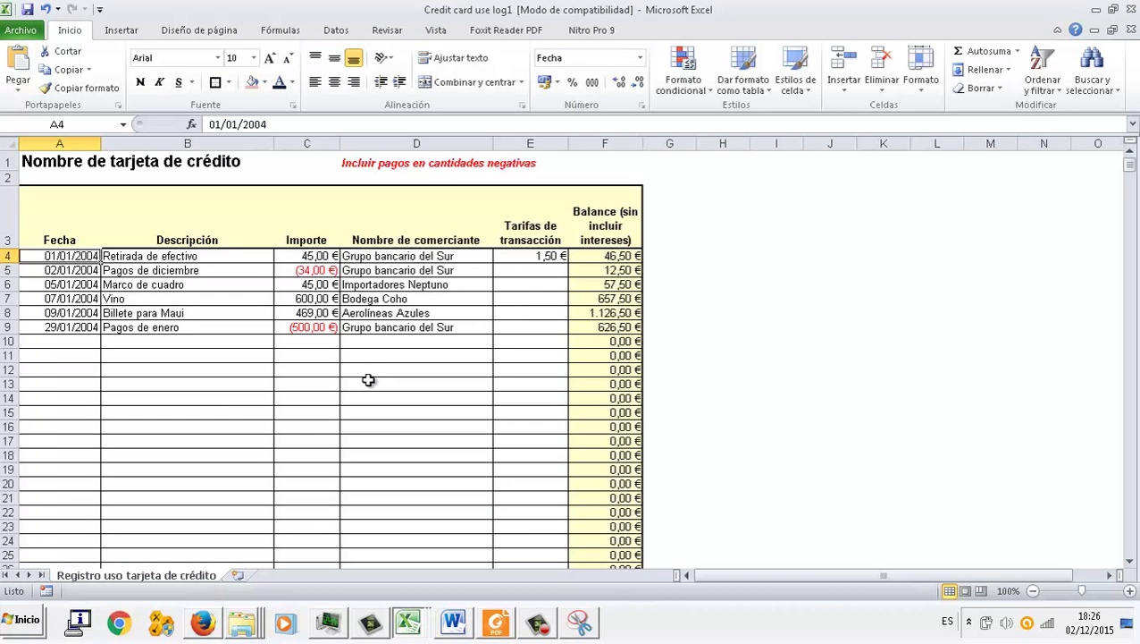
Replace the Nombre de tarjeta de crédito title in A1 with the cardholder's name.
key("Up")
key("Up")
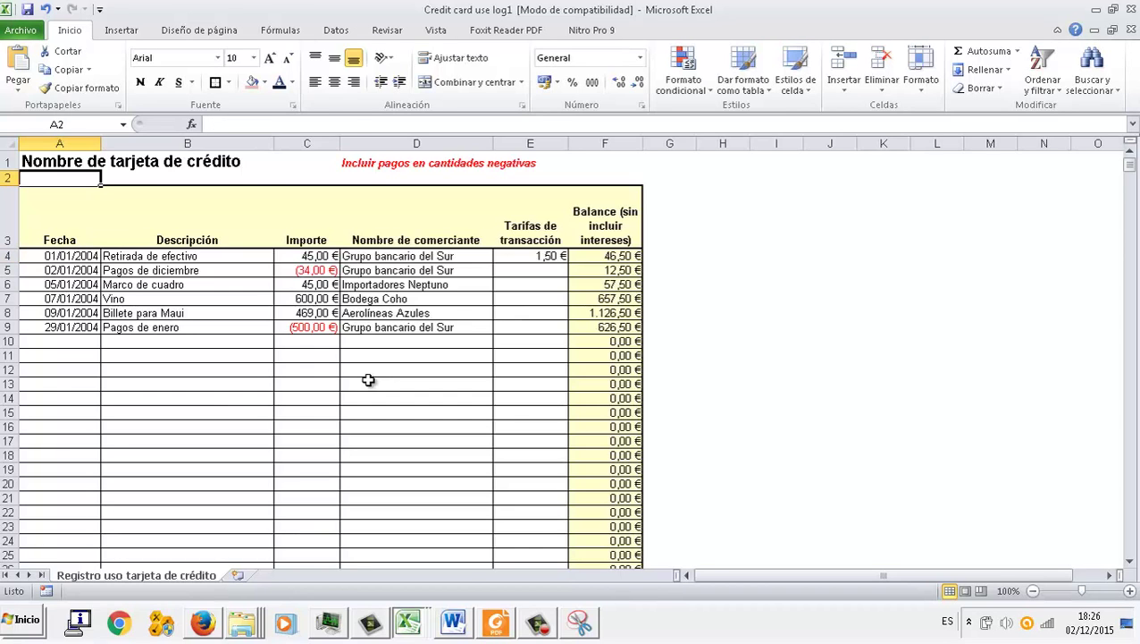
key("Up")
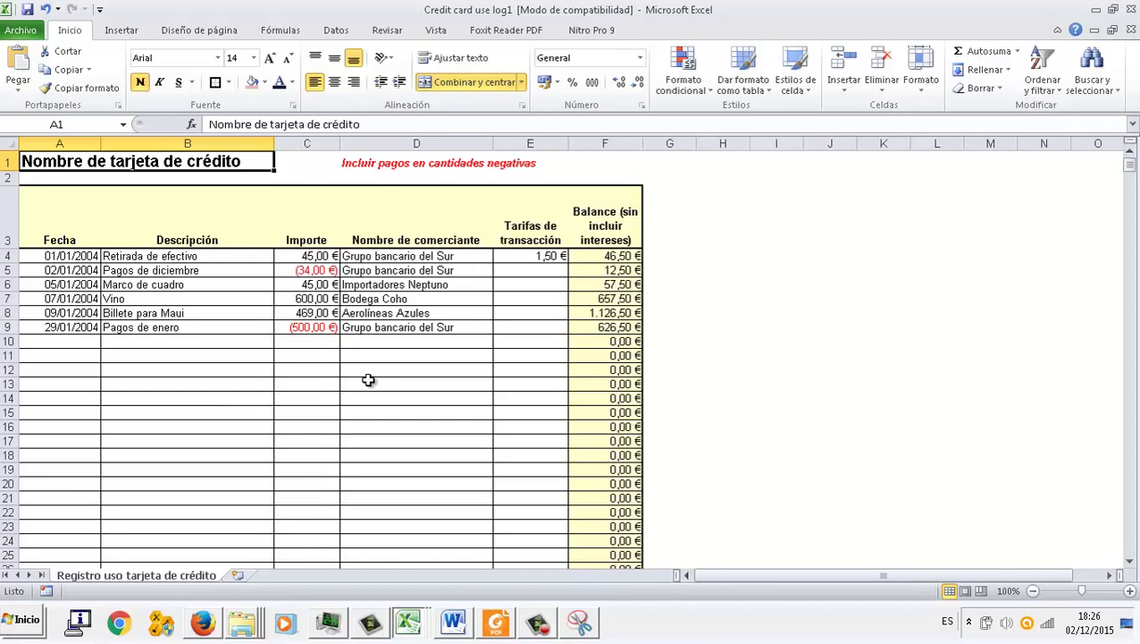
type("R")
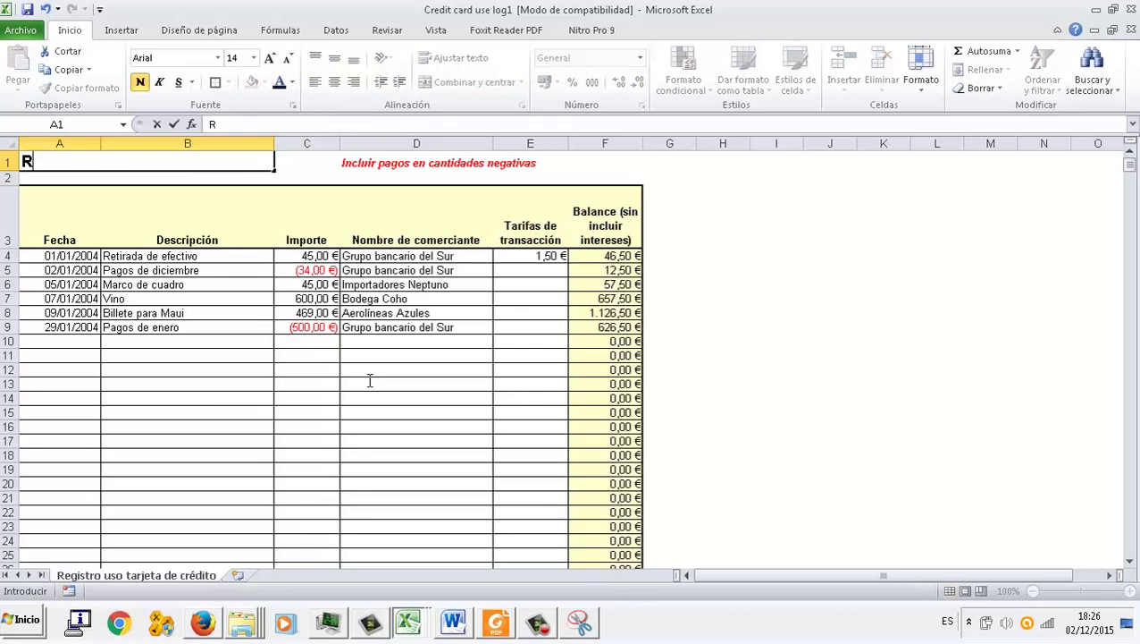
type("ODRIGO NO TE DIGO")
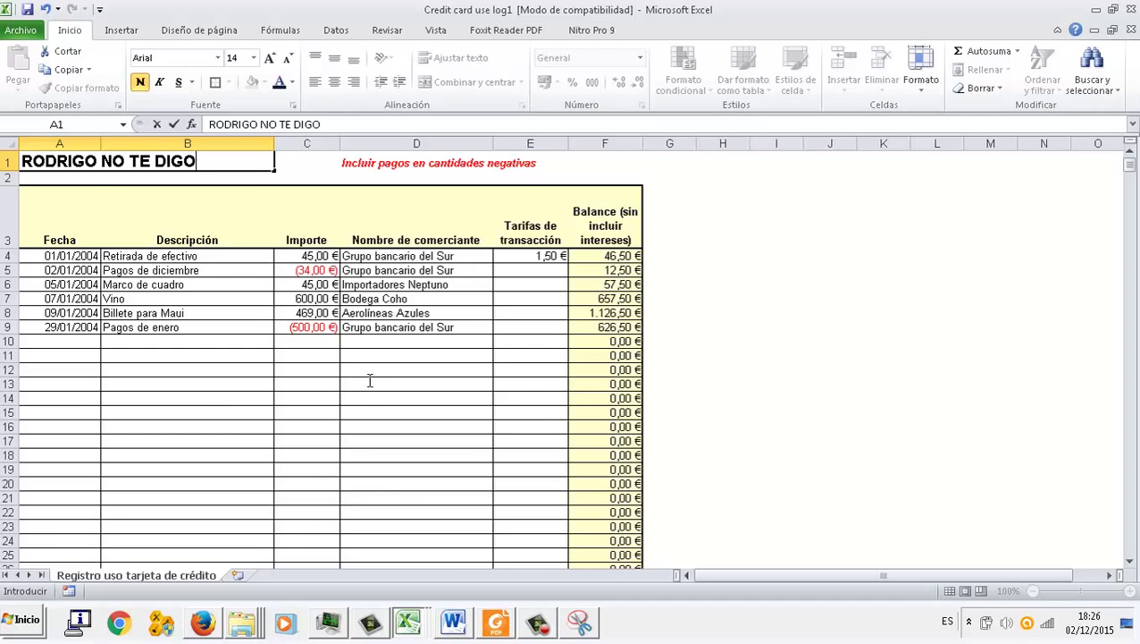
key("Return")
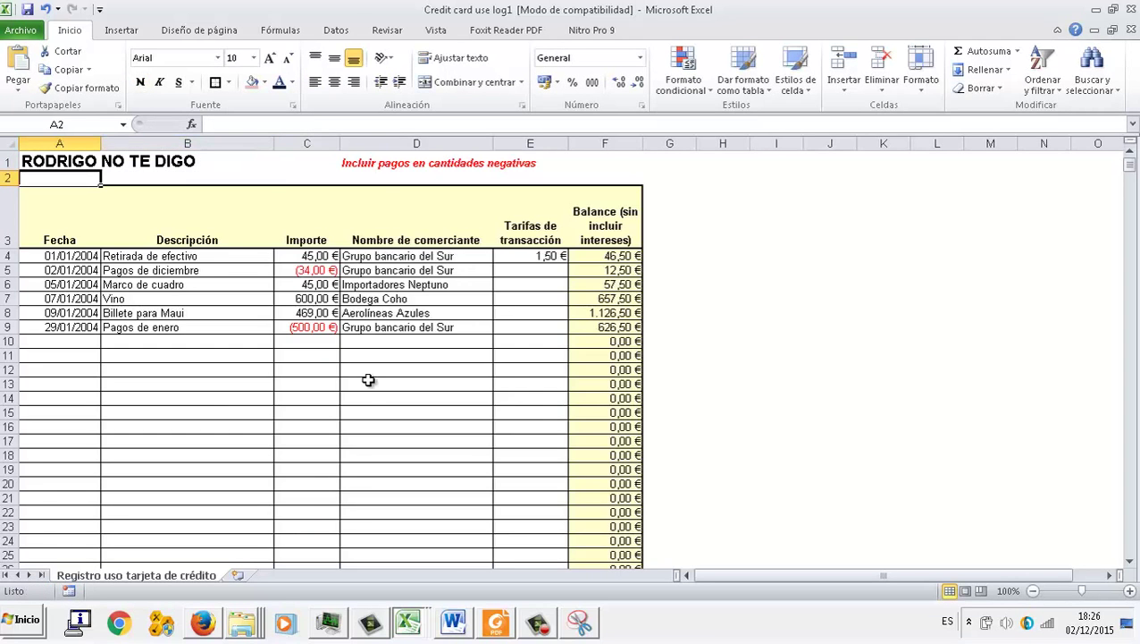
key("Down")
key("Down")
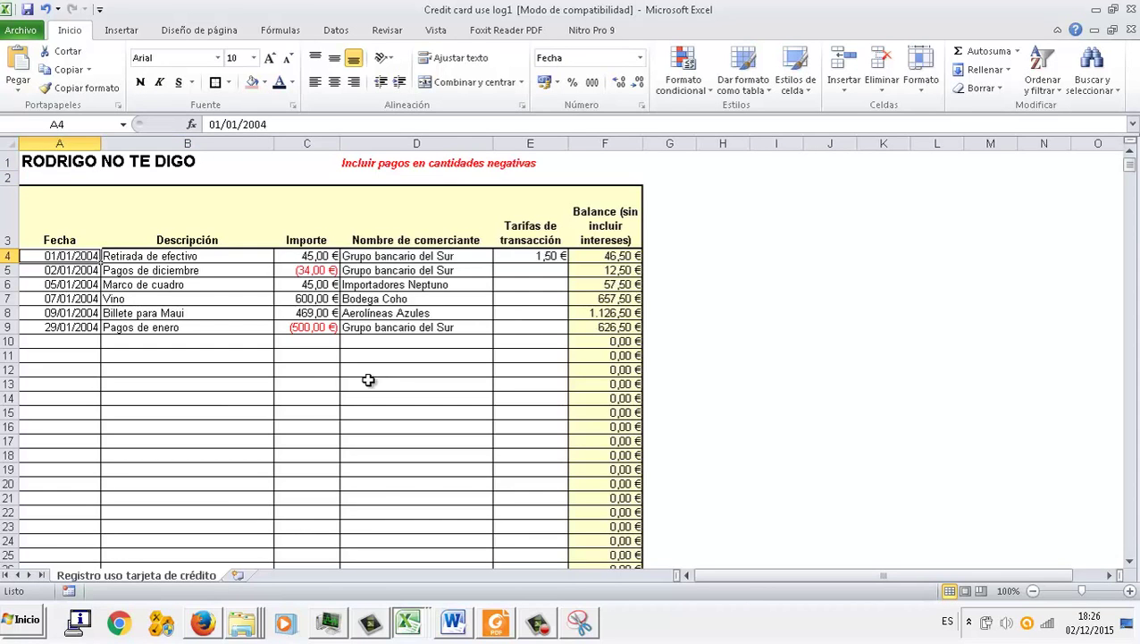
Fill row 4 with 01/01/2014, Cena, 1500, Restaurante Pepito and a 0 fee.
type("01/01")
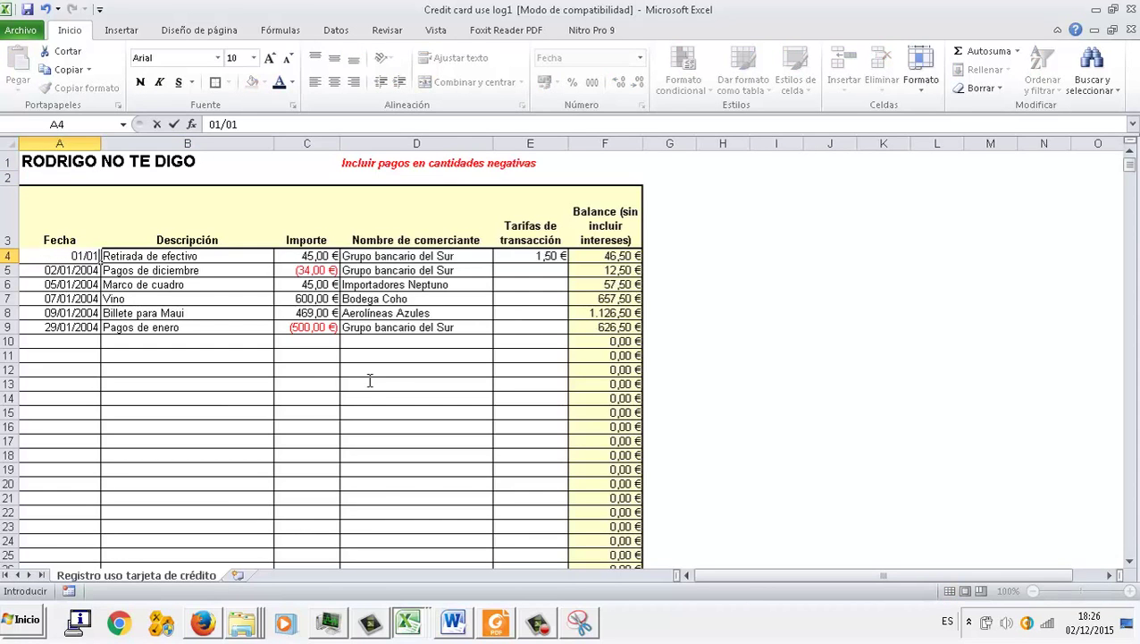
type("/20")
type("14")
key("Tab")
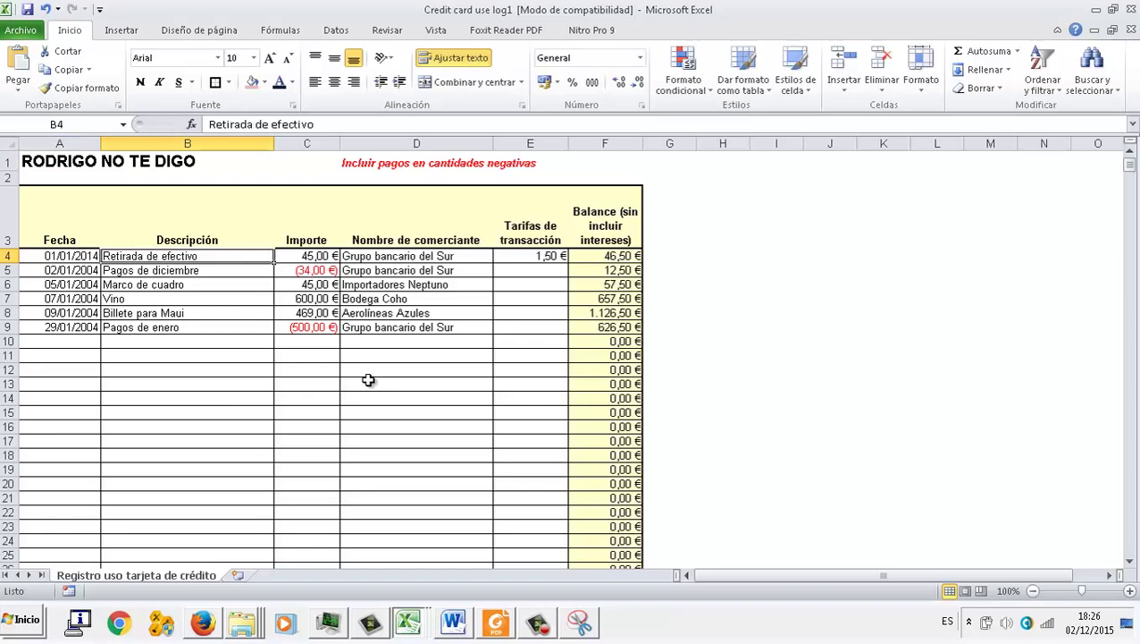
type("Cena")
key("Tab")
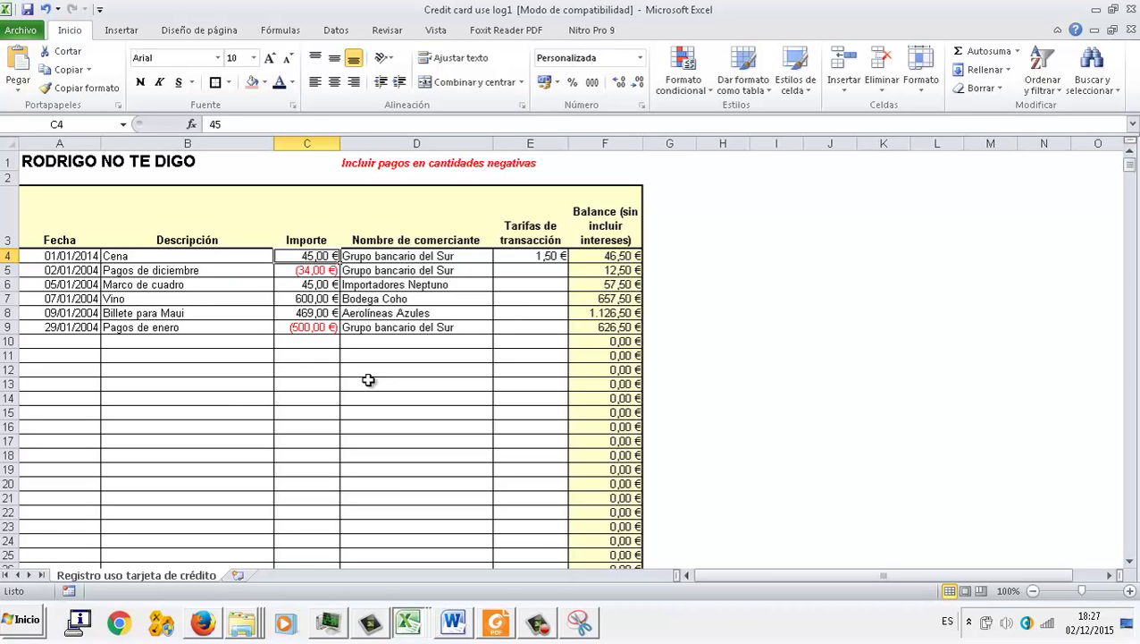
type("1500")
key("Tab")
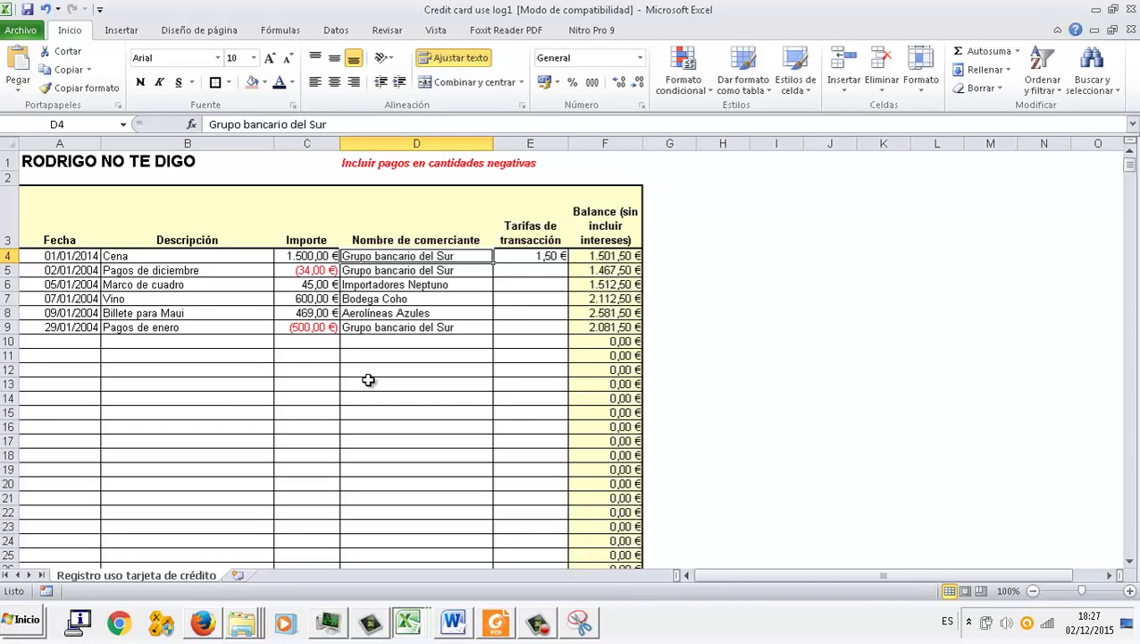
type("Restaurante ")
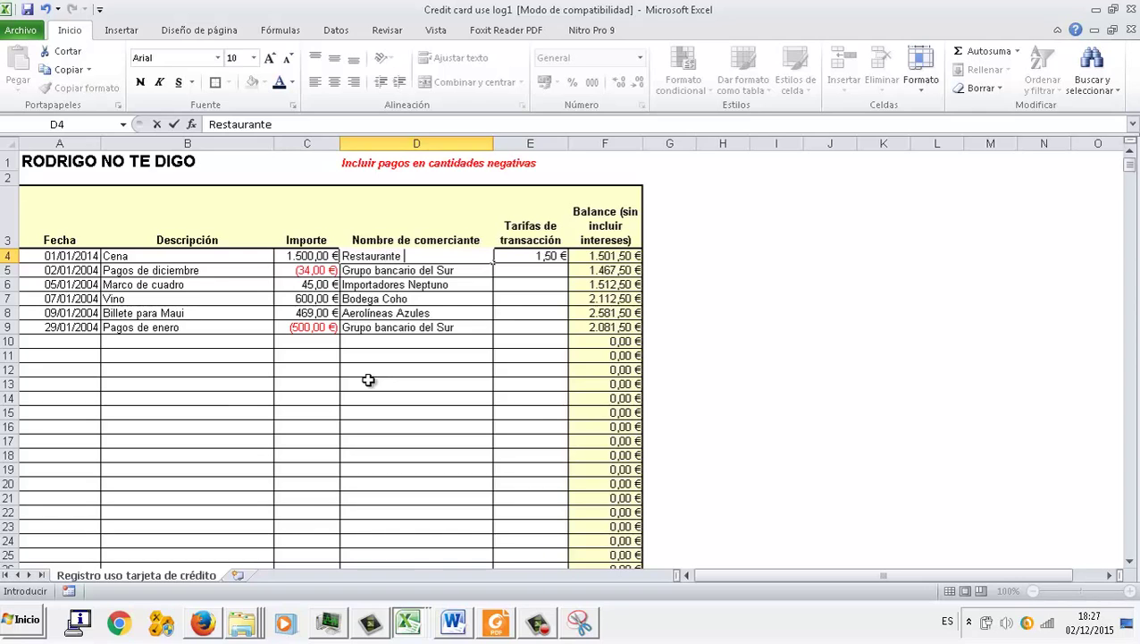
type("Pepito")
key("Tab")
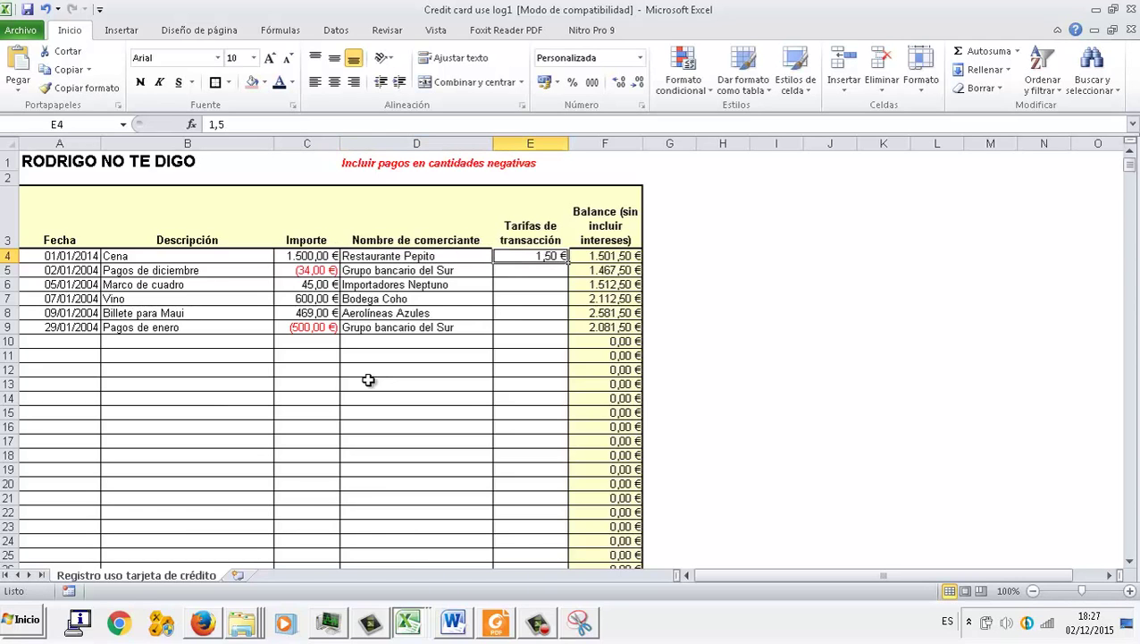
type("0")
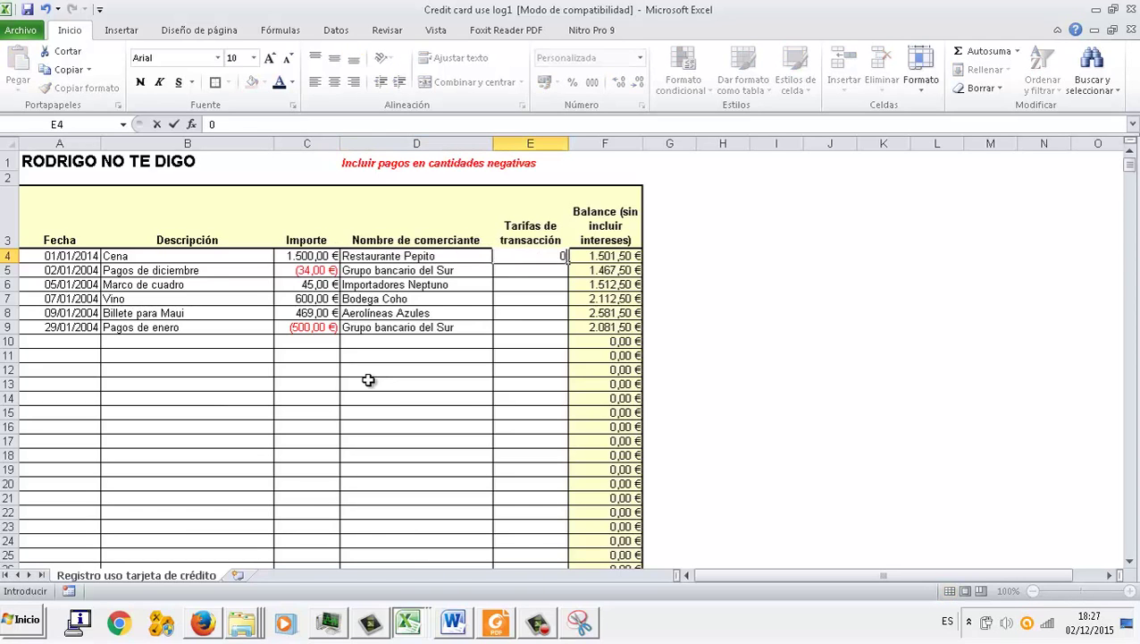
key("Tab")
key("Down")
key("Left")
key("Left")
Enter date 02/01/2014 and amount 3000 in row 5.
key("Left")
key("Left")
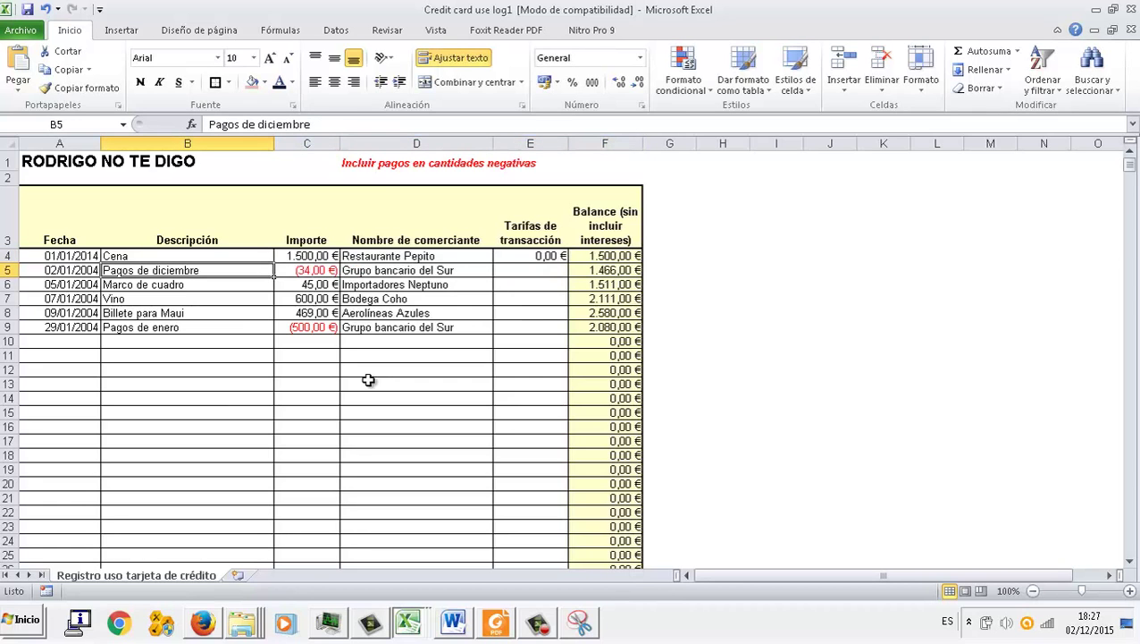
key("Left")
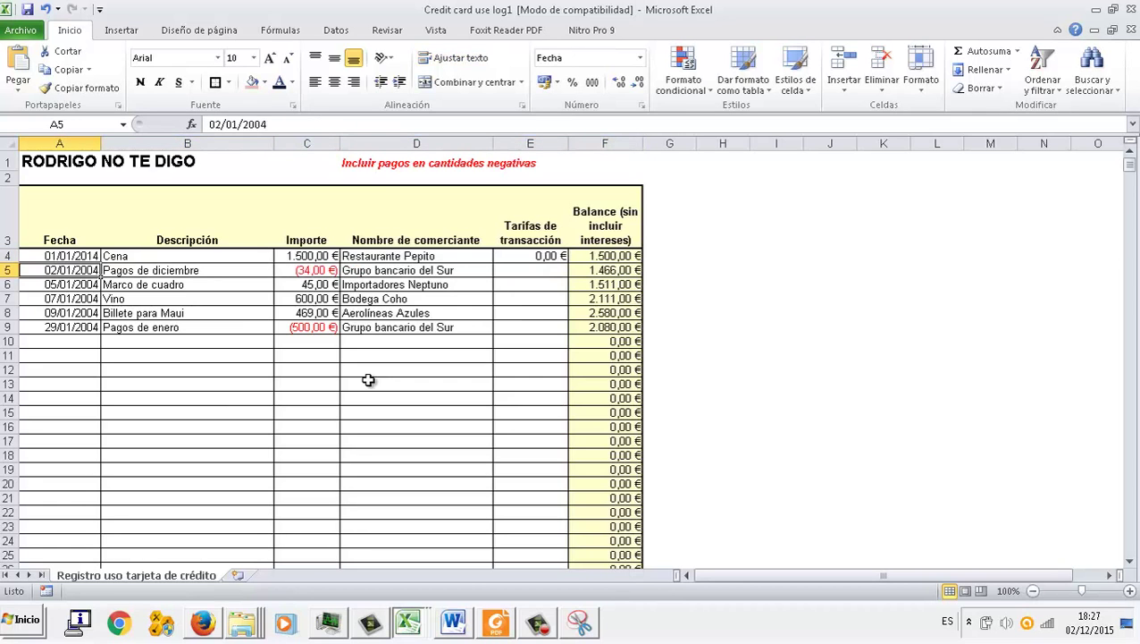
type("2/01/2014")
key("Tab")
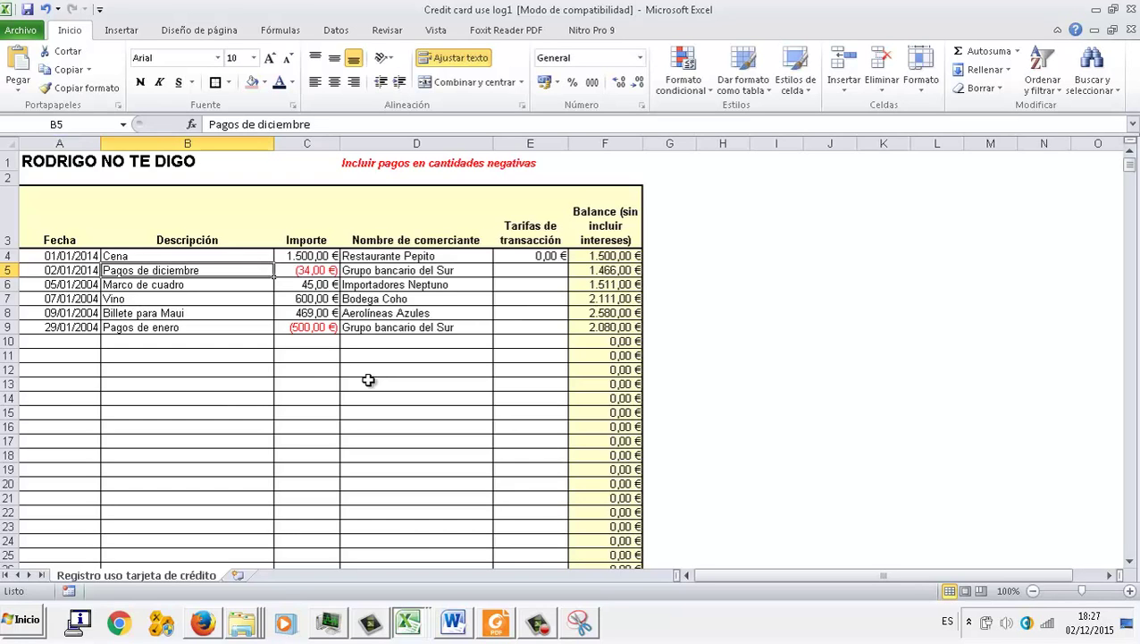
type("Sala Pala")
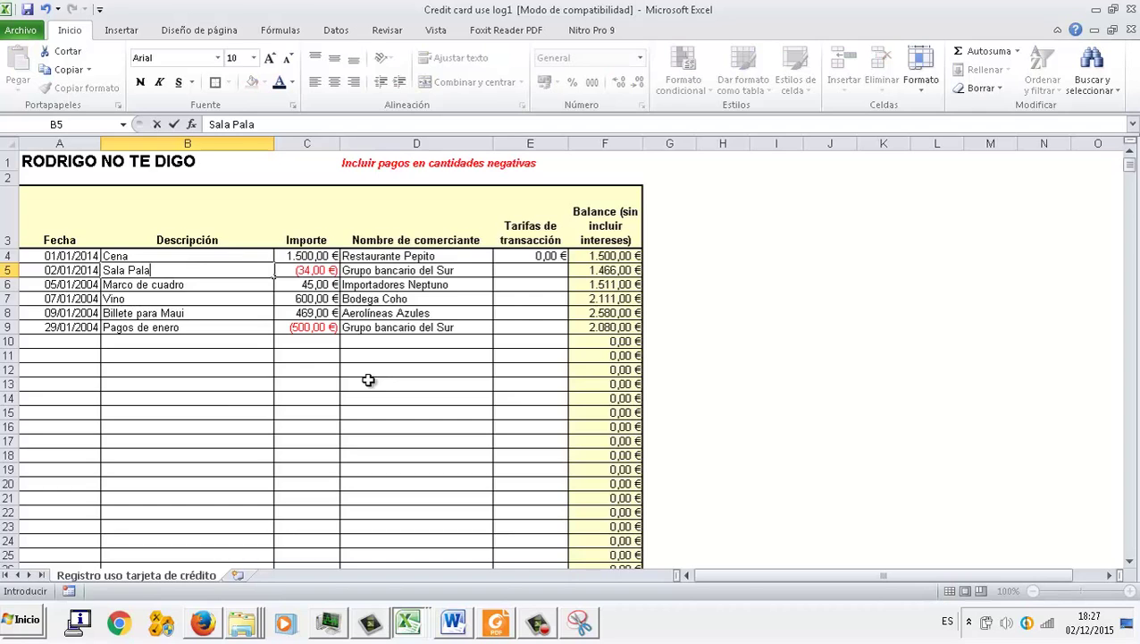
type("cio")
key("Tab")
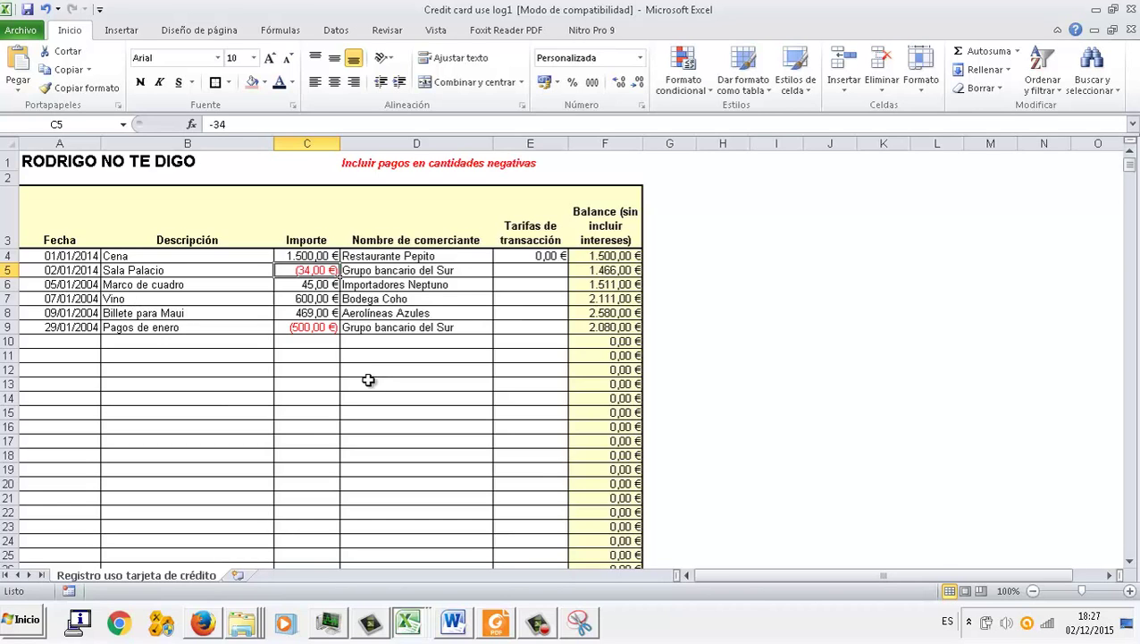
type("3000")
key("Tab")
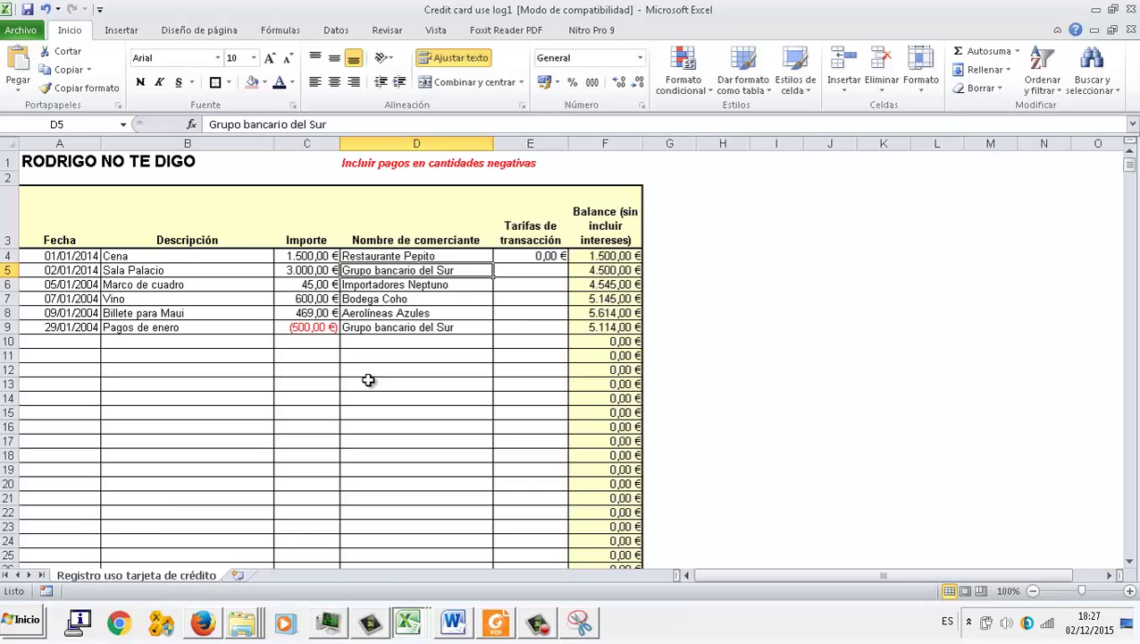
Set row 5's description to Fiesta, merchant to Sala Palacio and fee to 0.
key("Left")
key("Left")
type("Fiesta")
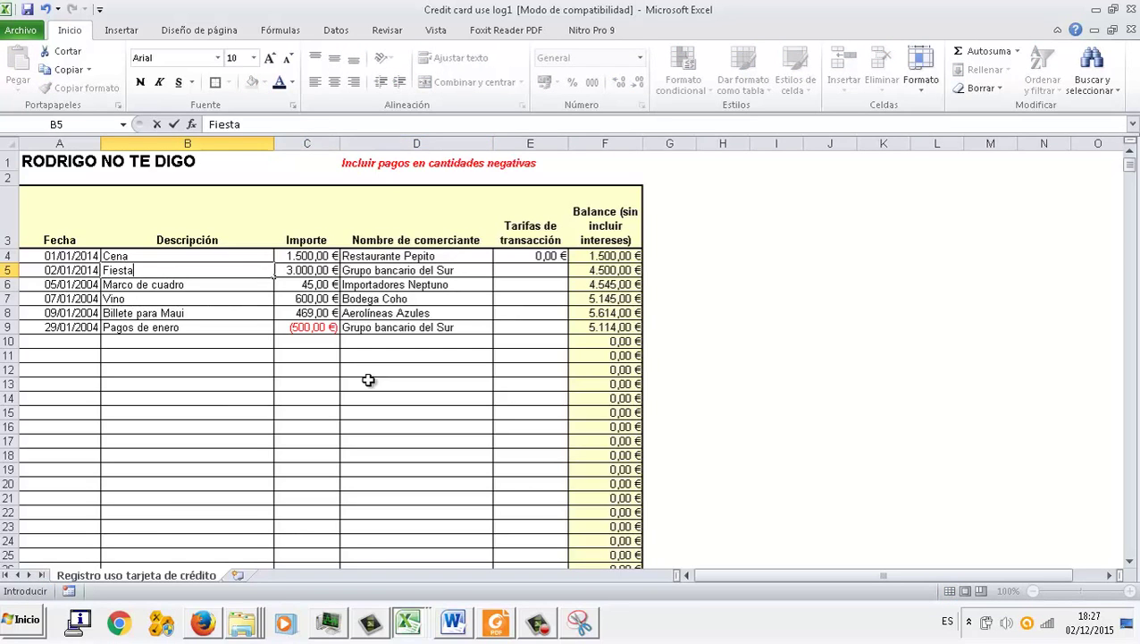
key("Tab")
key("Tab")
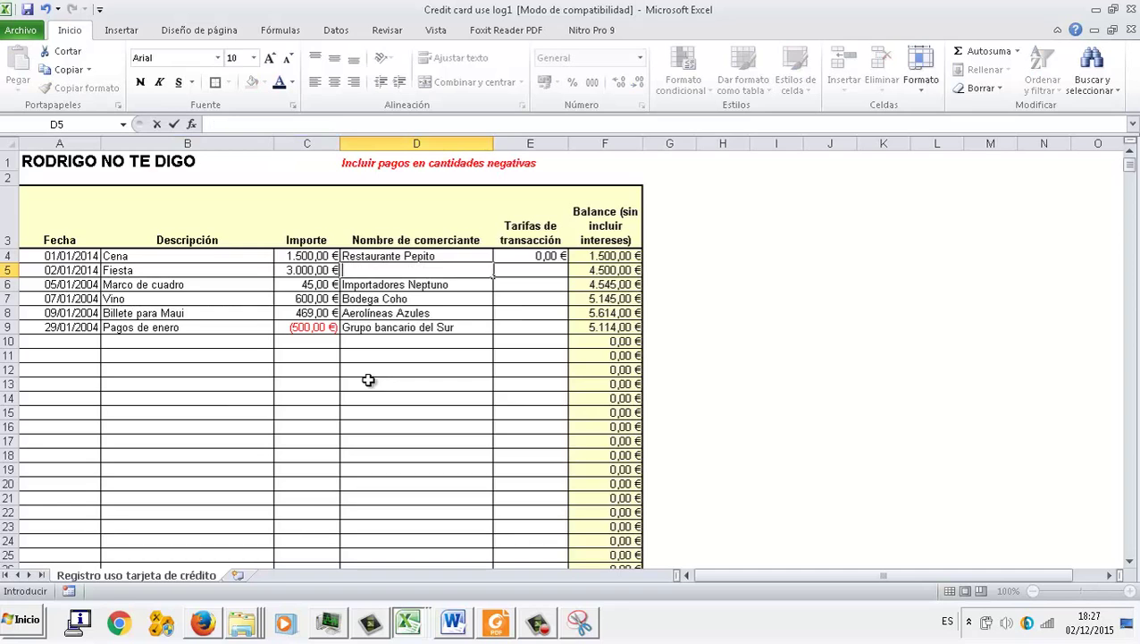
type("Sala Palacio")
key("Tab")
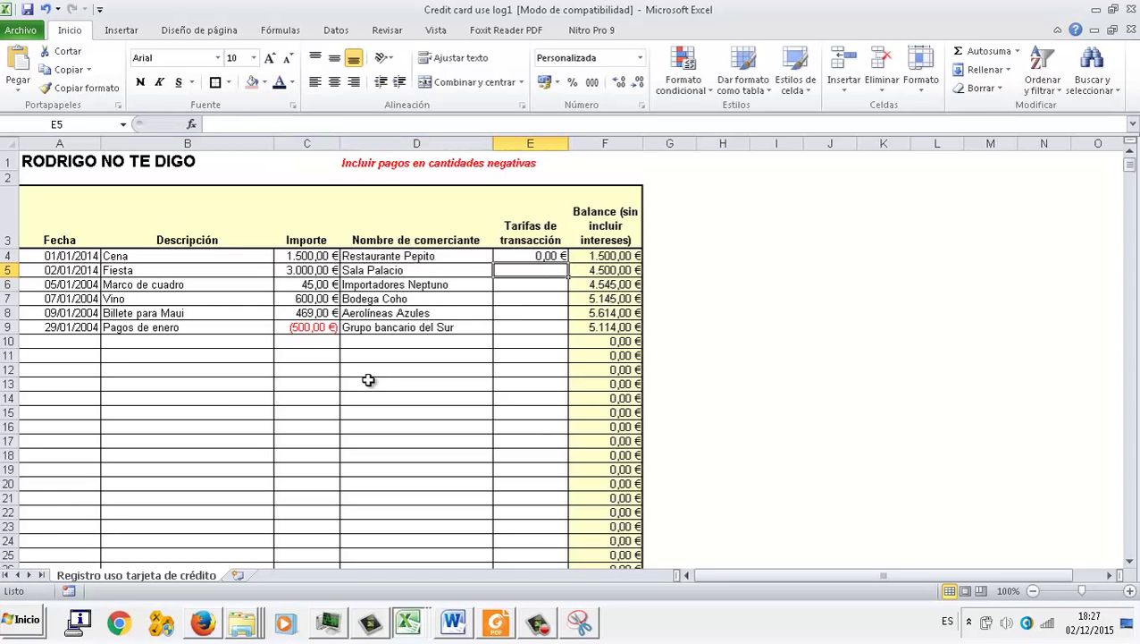
type("0")
key("Return")
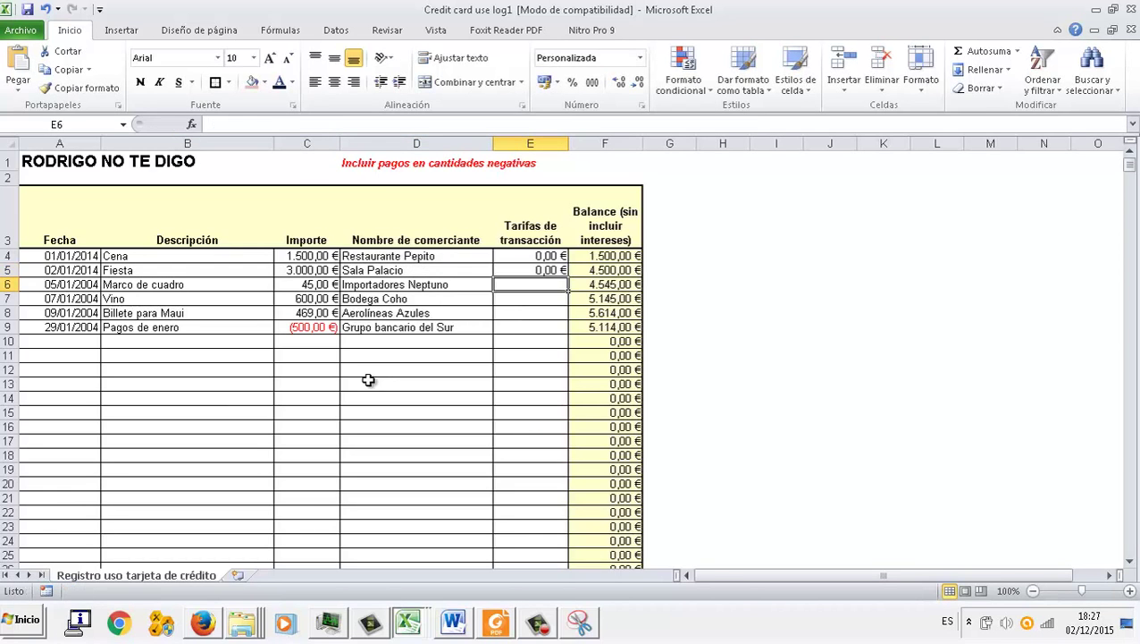
Check the balance formulas of rows 4 and 5, ending at the Marco de cuadro amount.
key("Up")
key("Up")
key("Right")
key("Down")
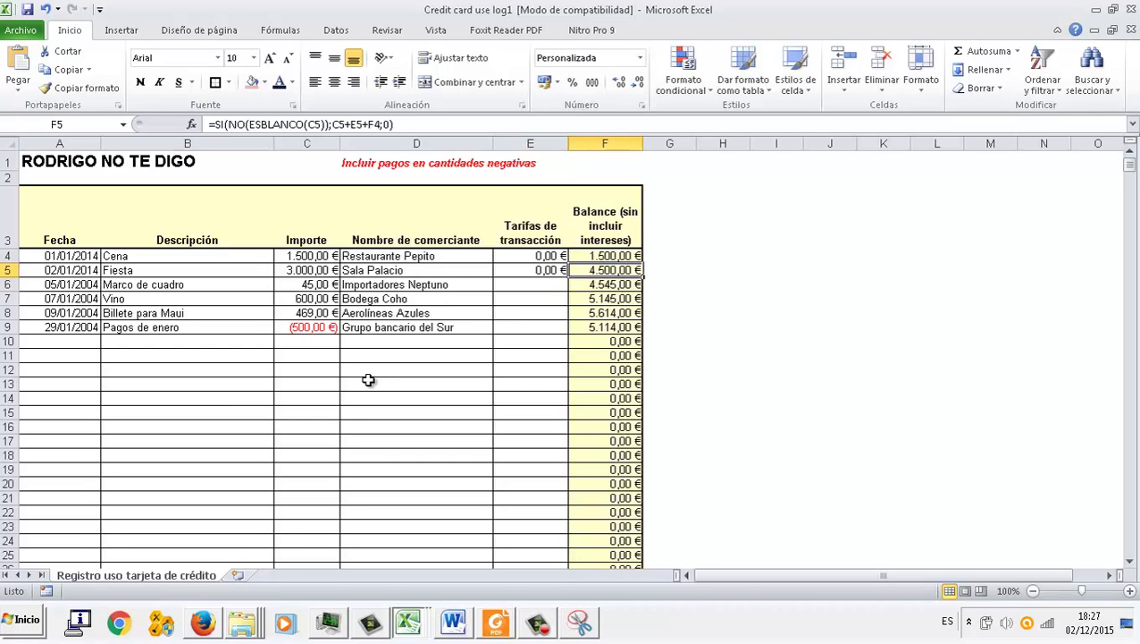
key("Up")
key("Down")
key("Left")
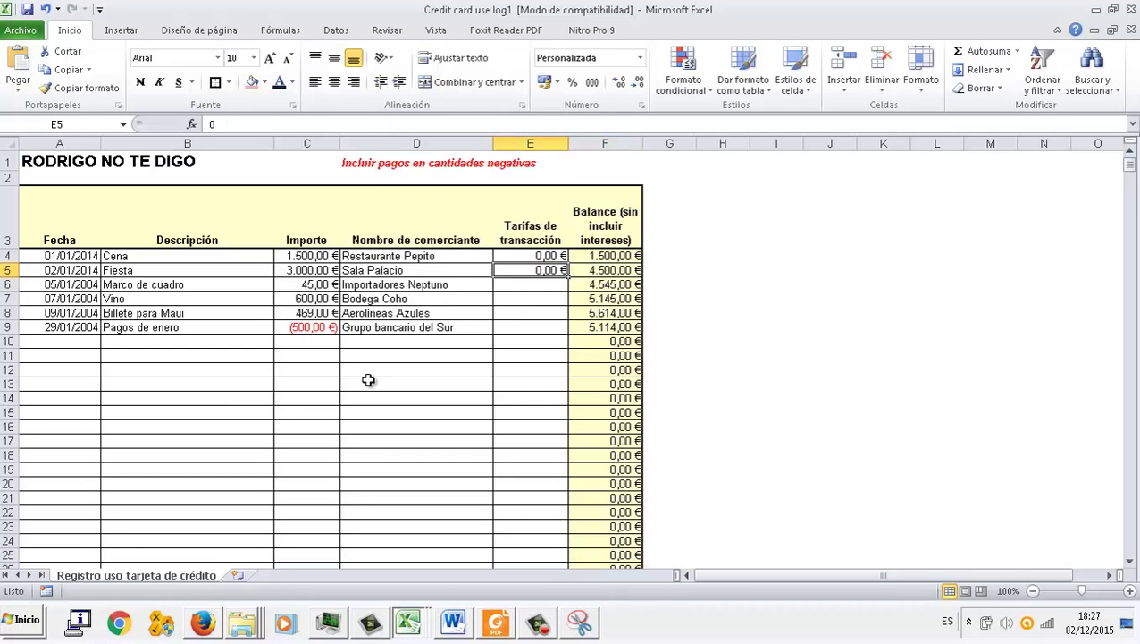
key("Left")
key("Left")
key("Left")
key("Down")
key("Right")
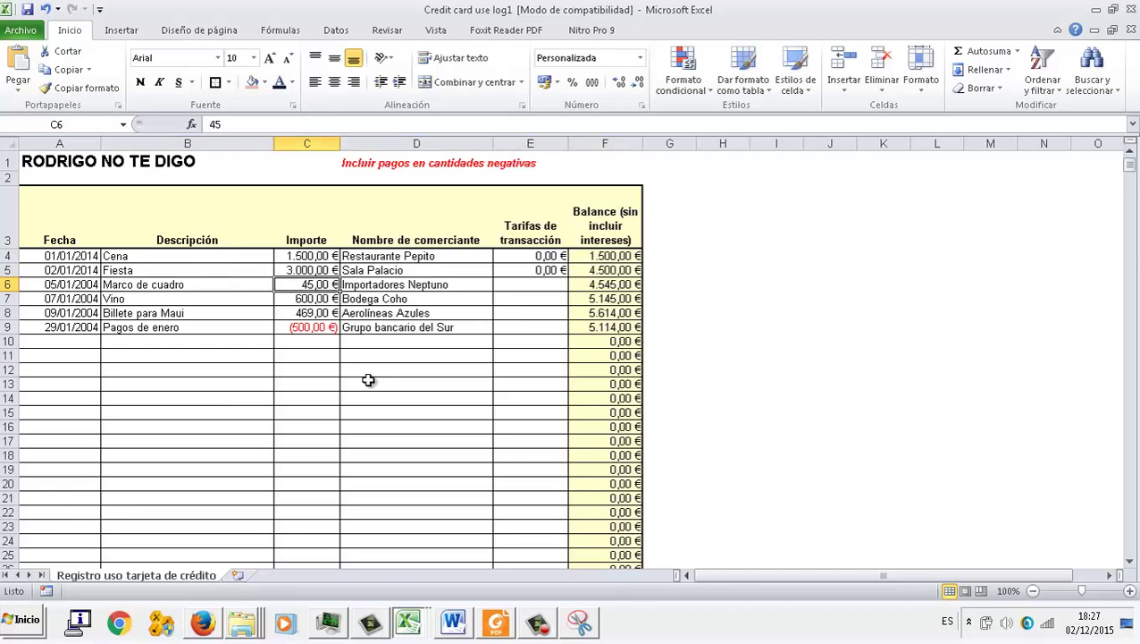
Set row 6 to amount 500, merchant Cuadros Pepi and a 0 fee.
type("500")
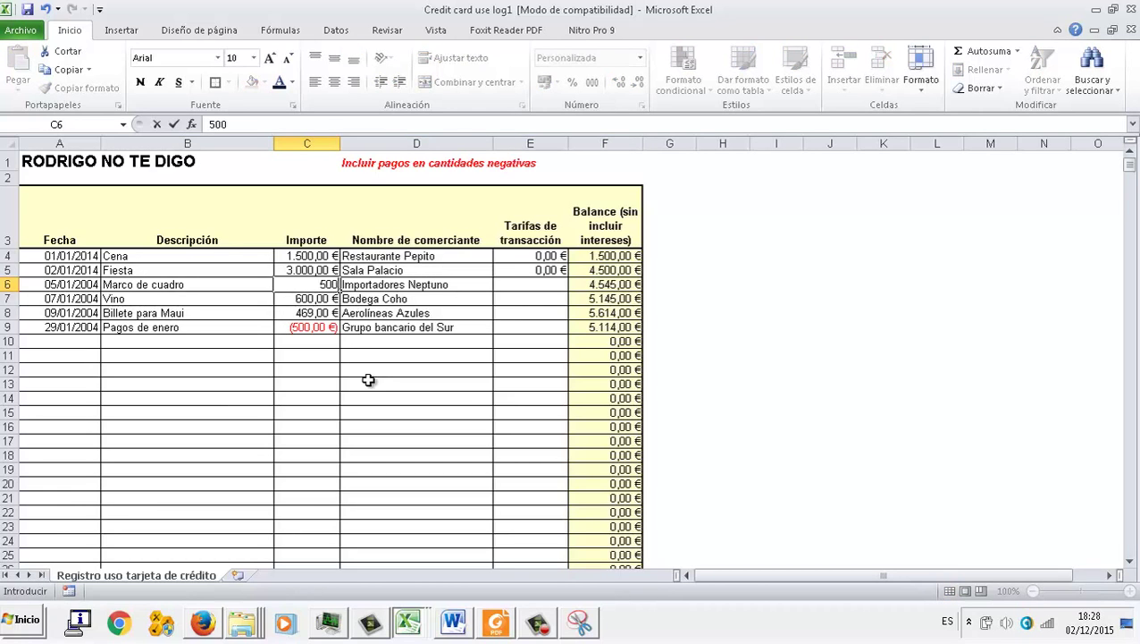
key("Tab")
type("Cuadros")
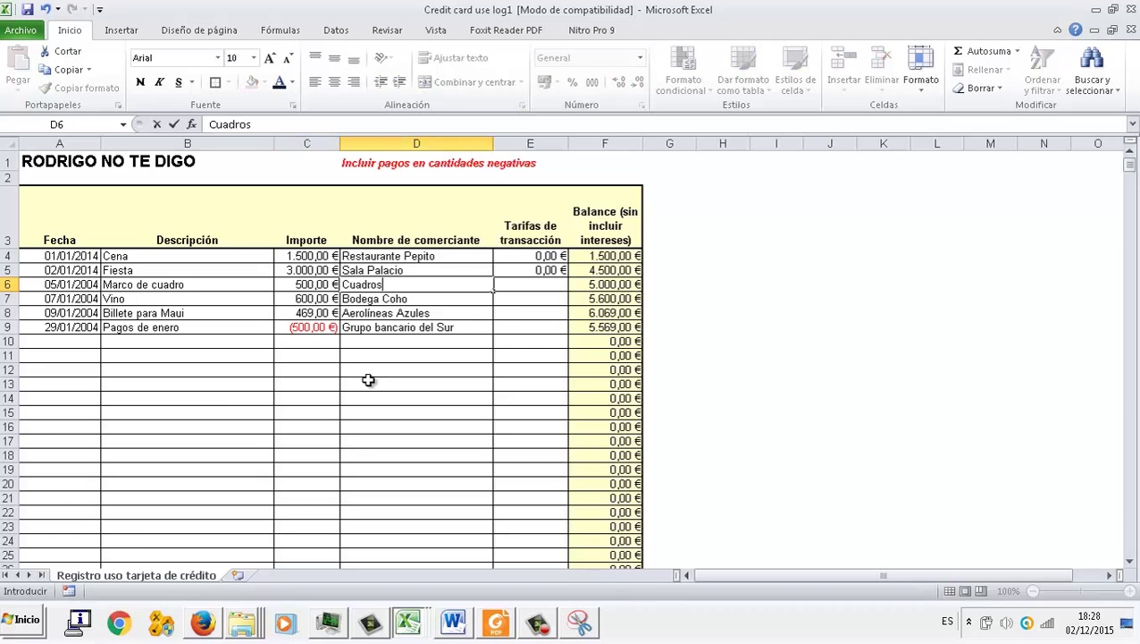
type(" Pepi")
key("Tab")
type("0")
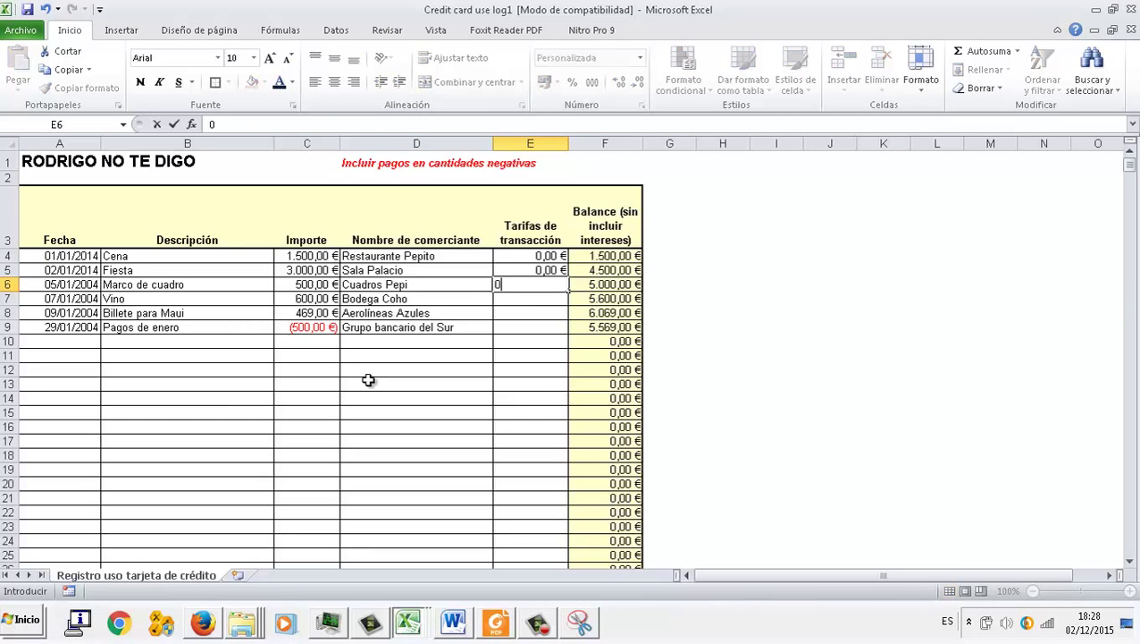
key("Tab")
key("Return")
Change the Pagos de enero amount in row 9 to 2.500.
key("Left")
key("Left")
key("Left")
key("Left")
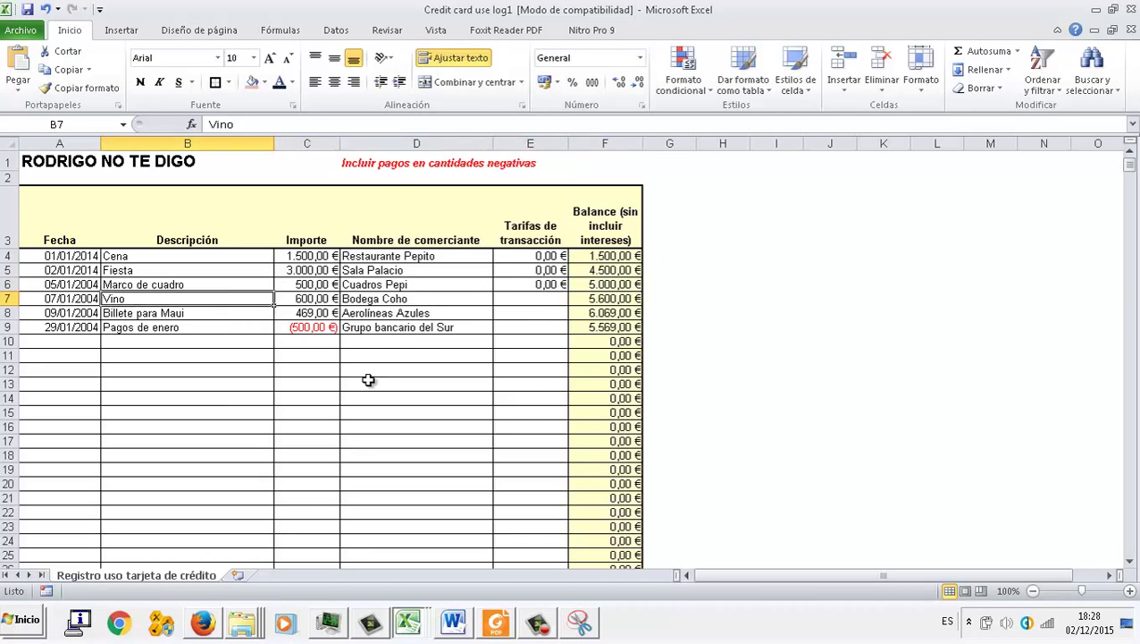
key("Left")
key("Right")
key("Down")
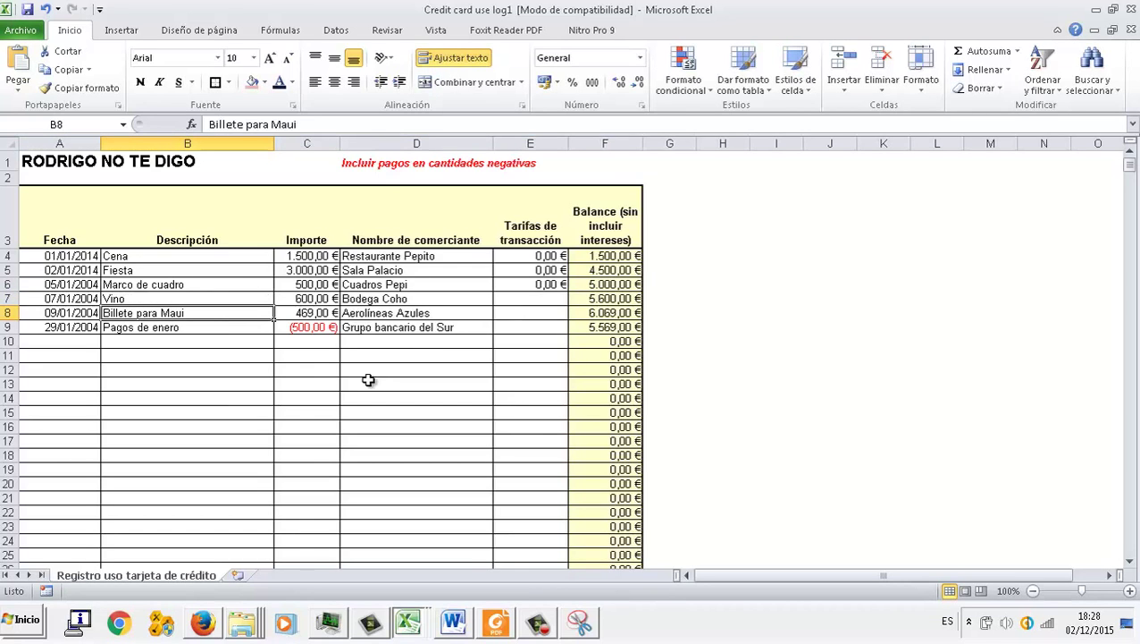
key("Down")
key("Right")
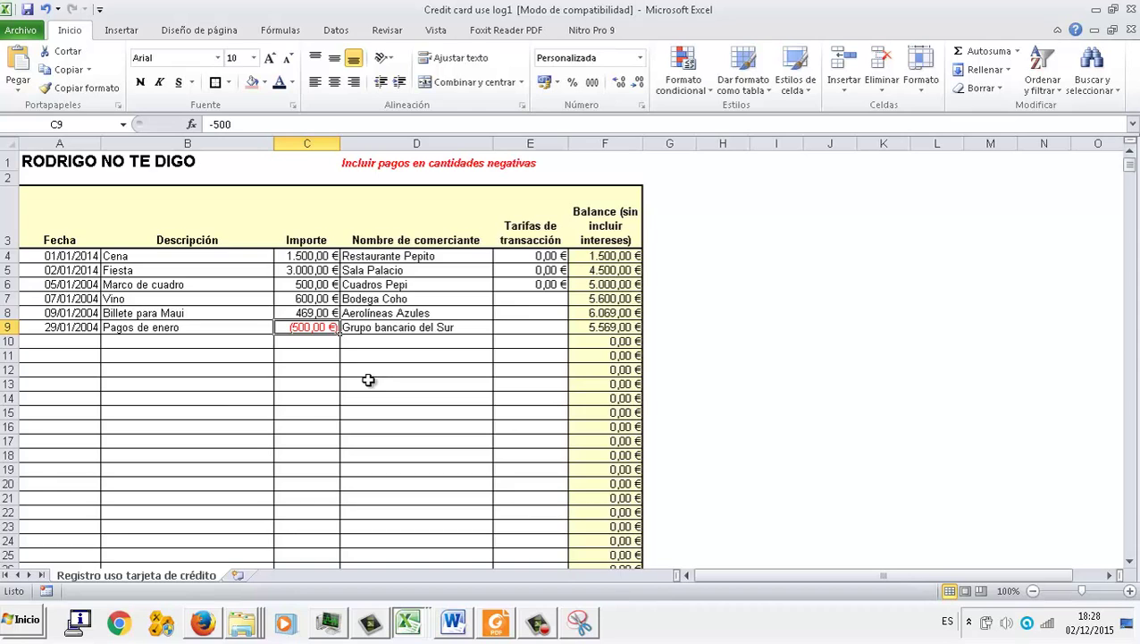
type("2.500")
key("Right")
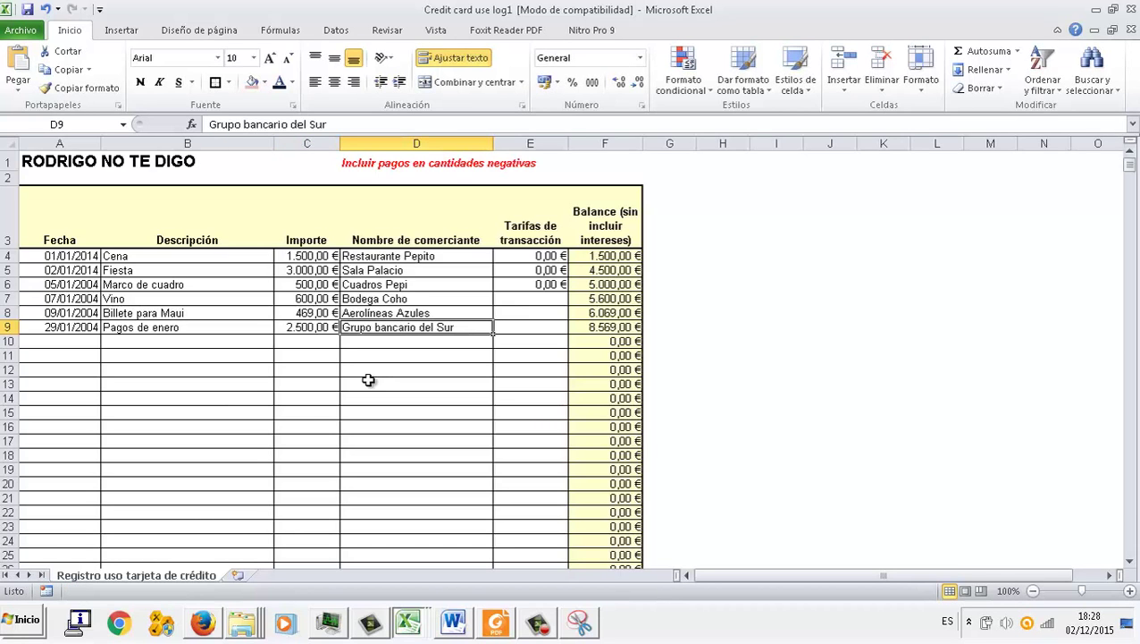
key("ctrl+Up")
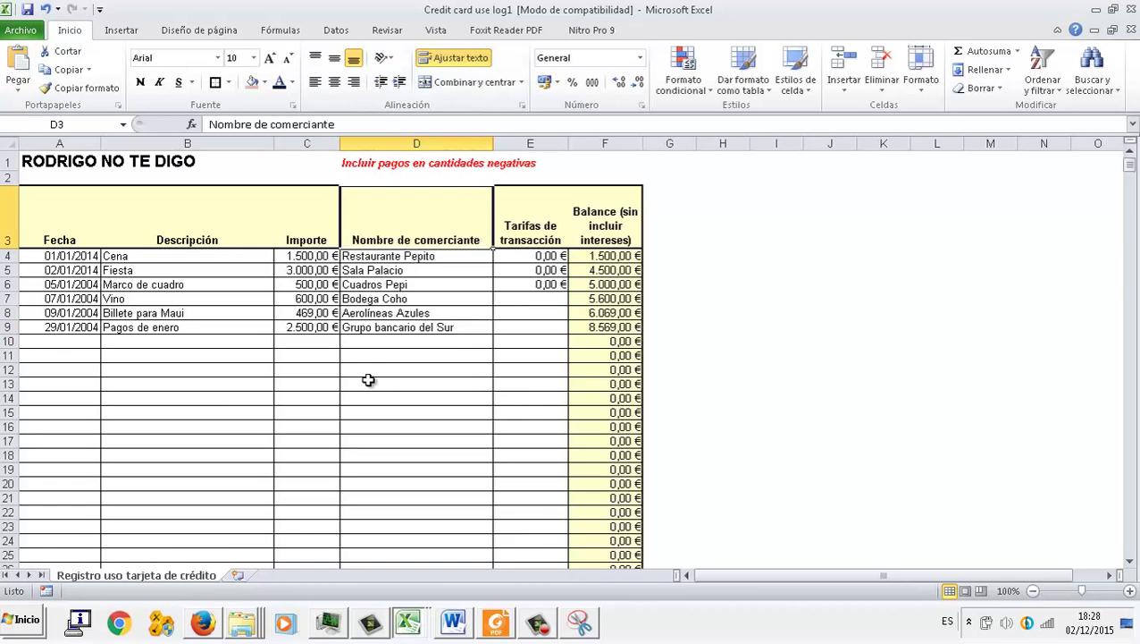
scroll(368, 380, "down", 9)
scroll(368, 380, "down", 4)
scroll(368, 380, "up", 5)
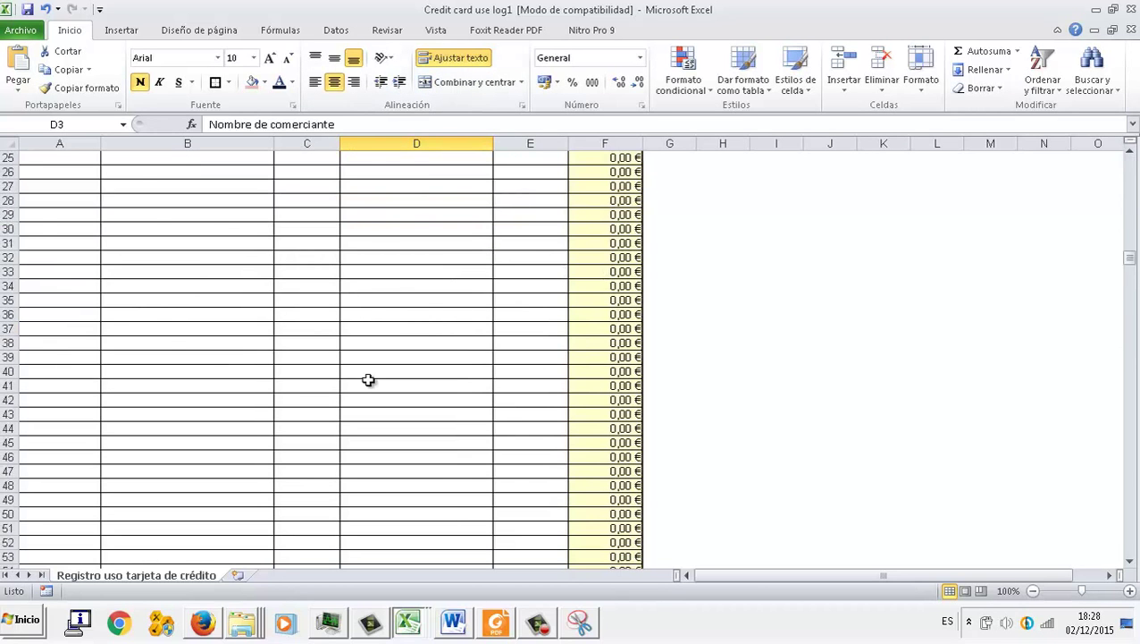
scroll(368, 380, "up", 8)
key("ctrl+Down")
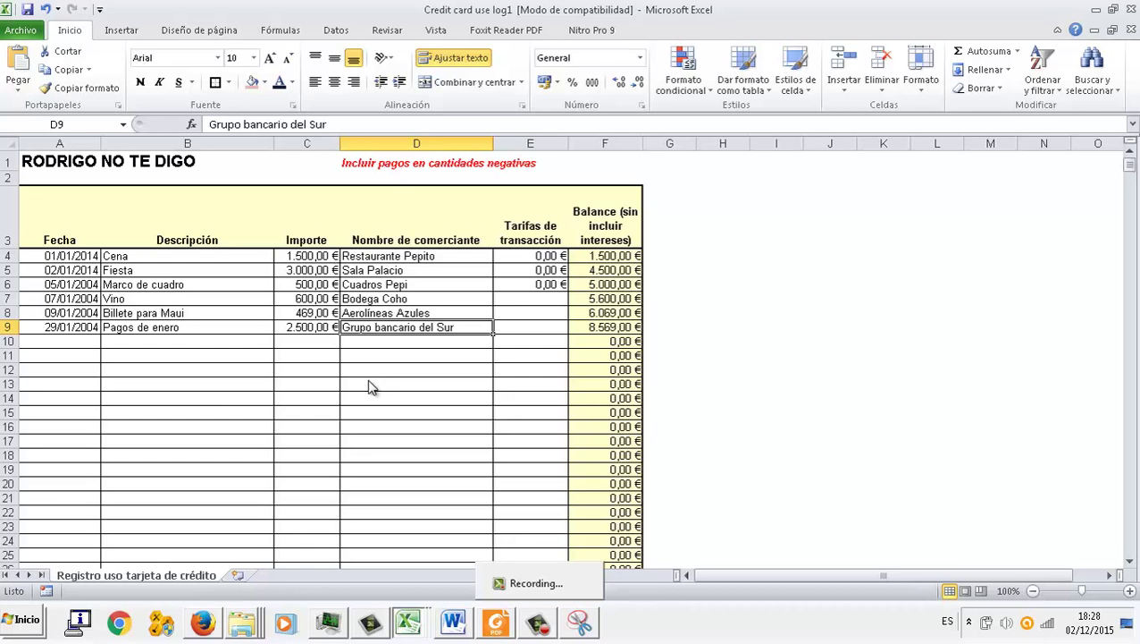
Print the credit-card log to a PDF file with the doPDF v7 printer.
key("alt+a")
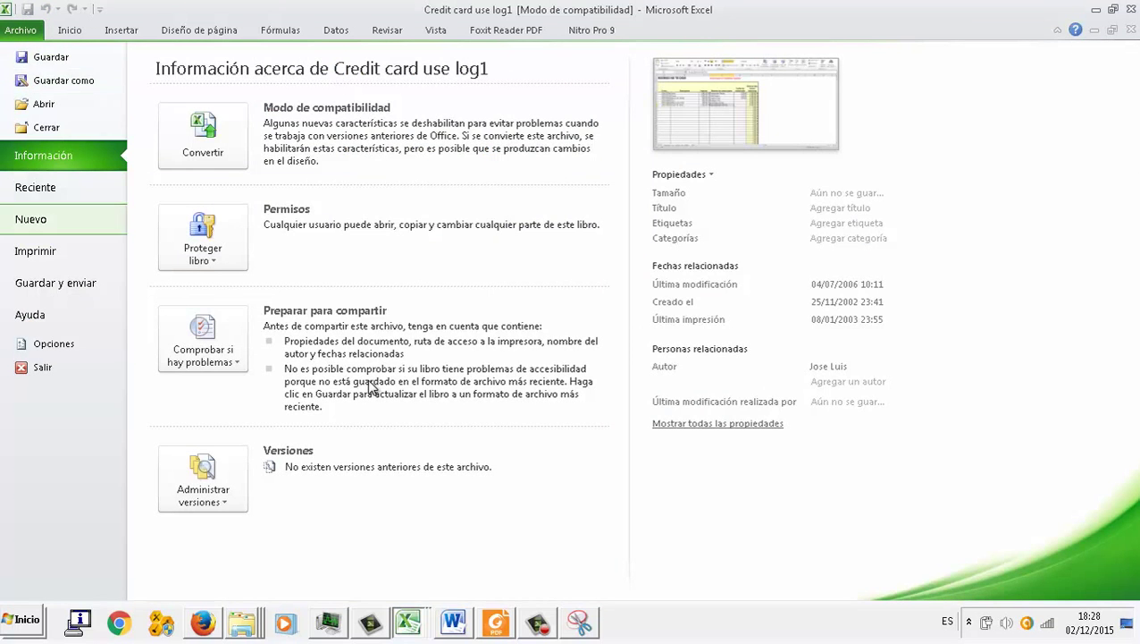
key("Down")
key("Return")
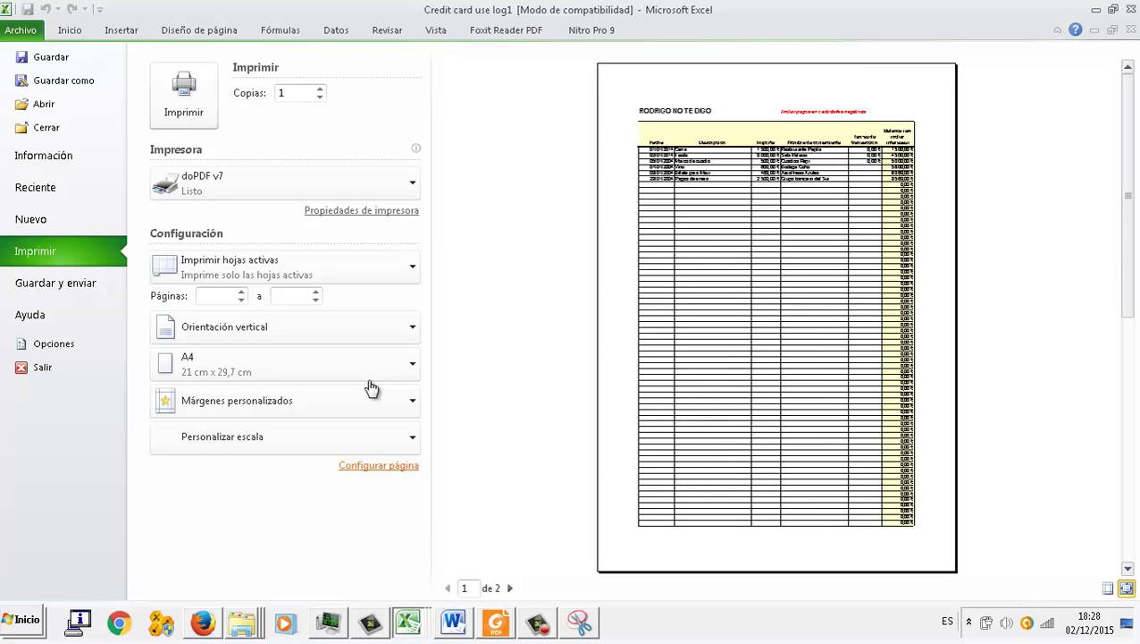
key("Tab")
key("Tab")
key("Return")
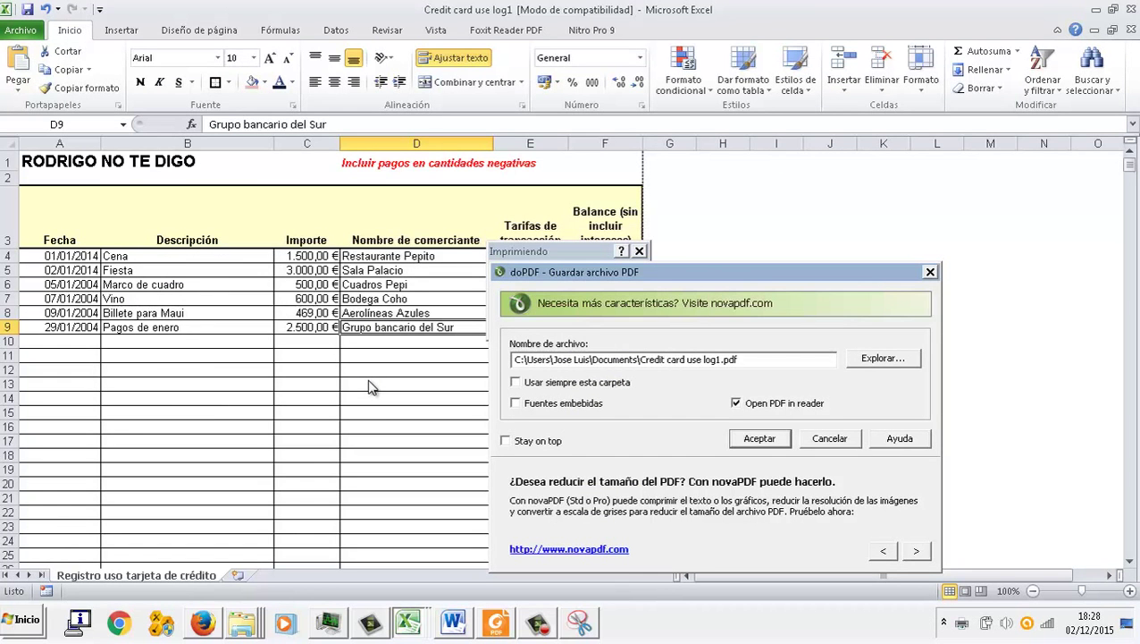
key("Return")
Bring the print preview back up with Ctrl+P.
key("alt+a")
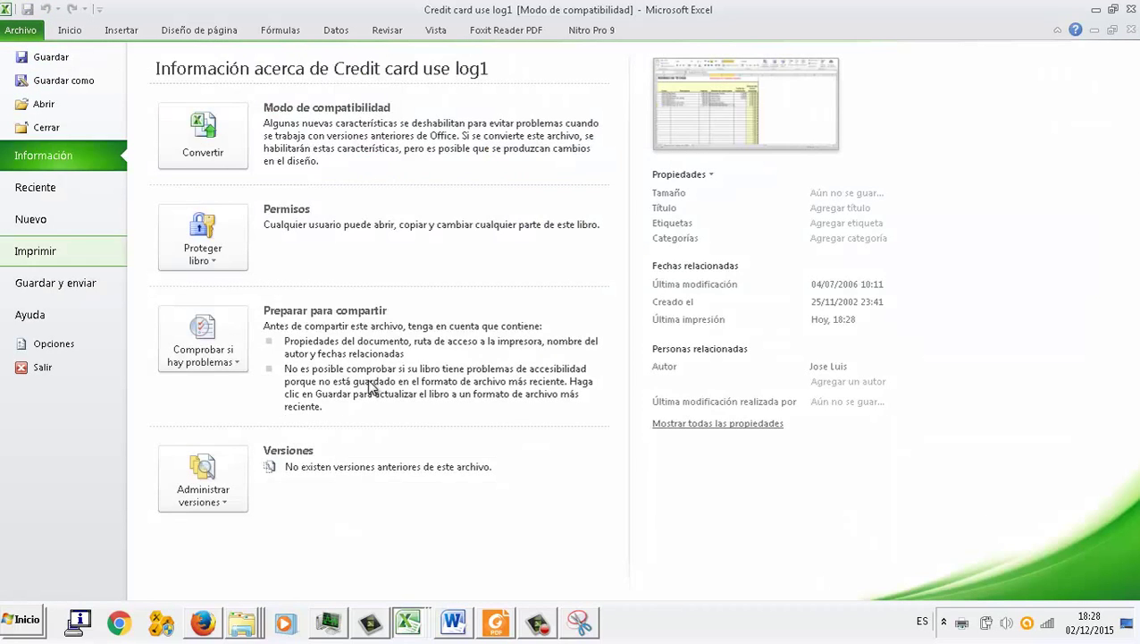
key("ctrl+p")
key("Tab")
key("Tab")
key("Tab")
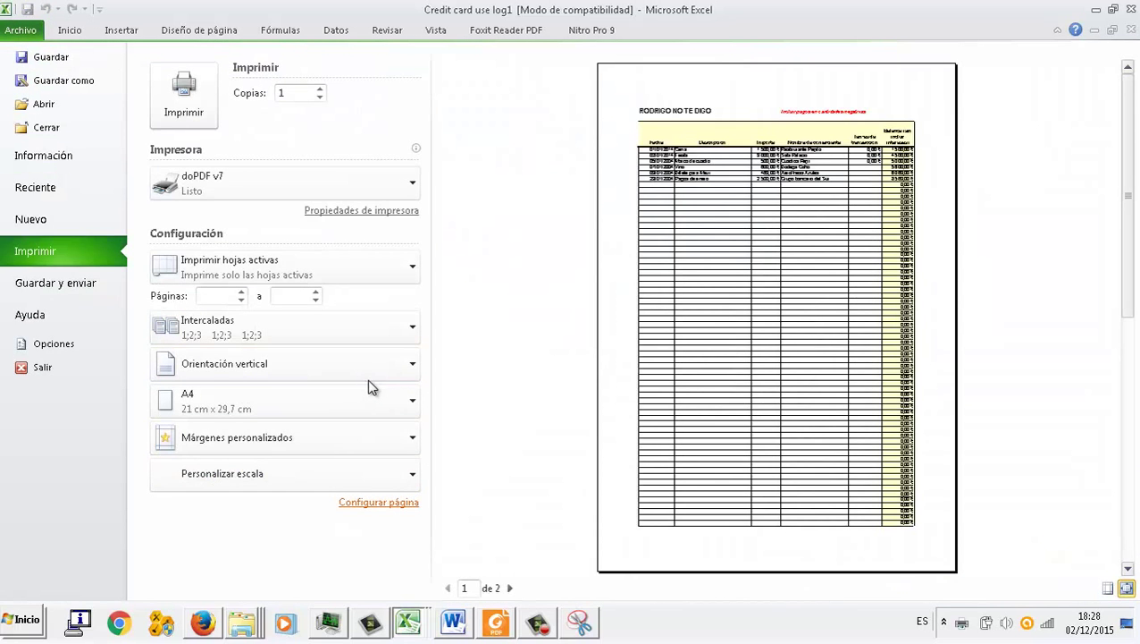
key("Return")
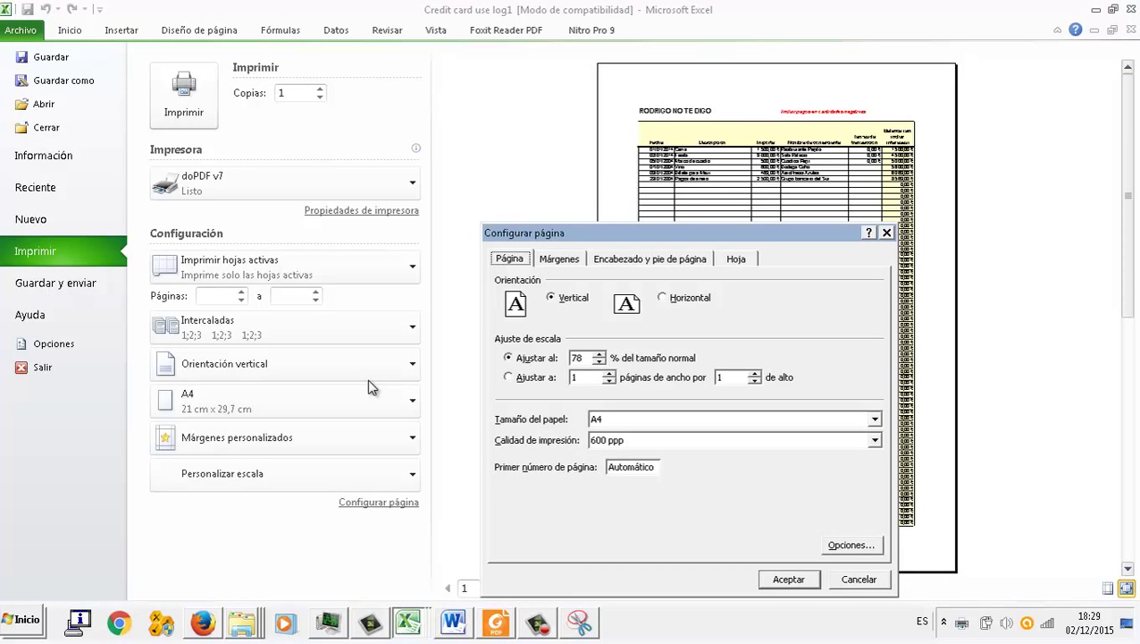
key("Right")
key("Right")
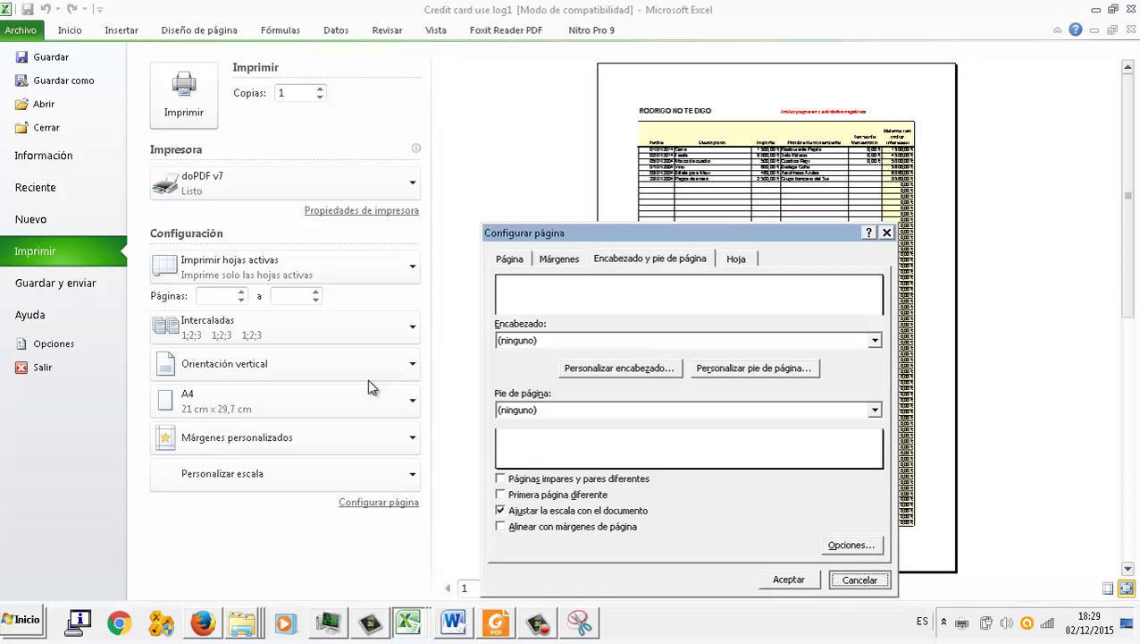
key("Escape")
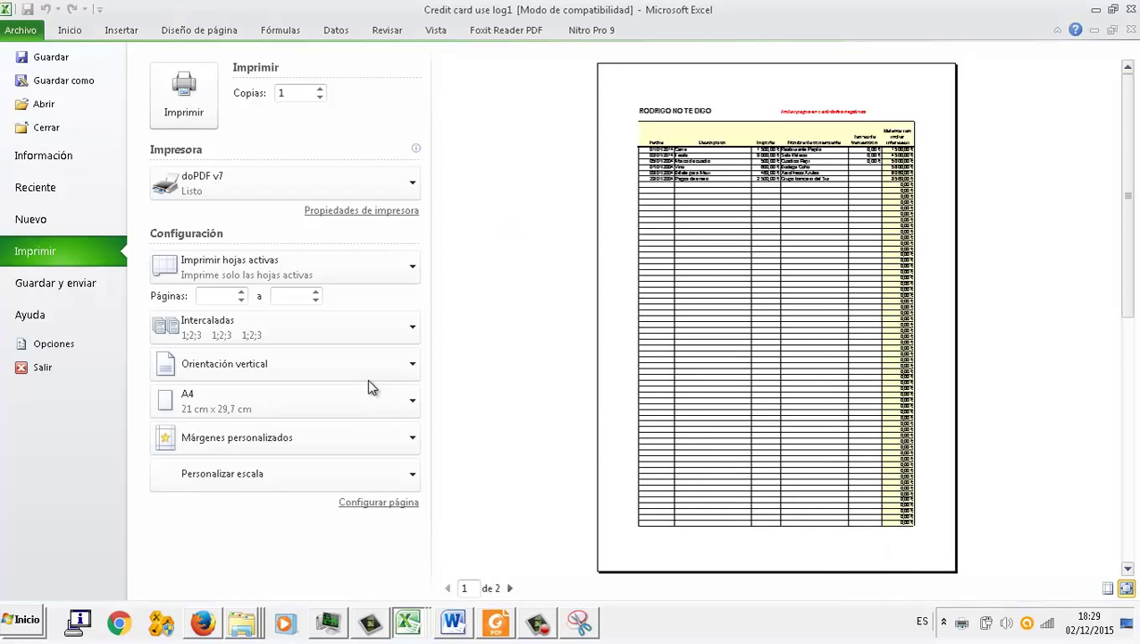